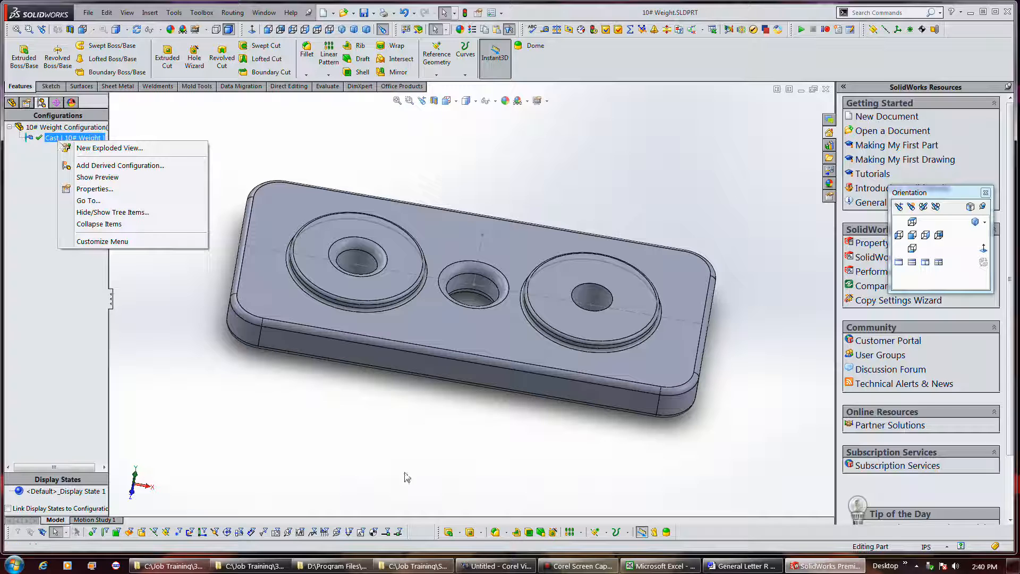
Add a configuration 200-001 with description "Machined 10# Weight", using the configuration name as its bill of materials part number
click(265, 119)
click(66, 127)
right_click(76, 129)
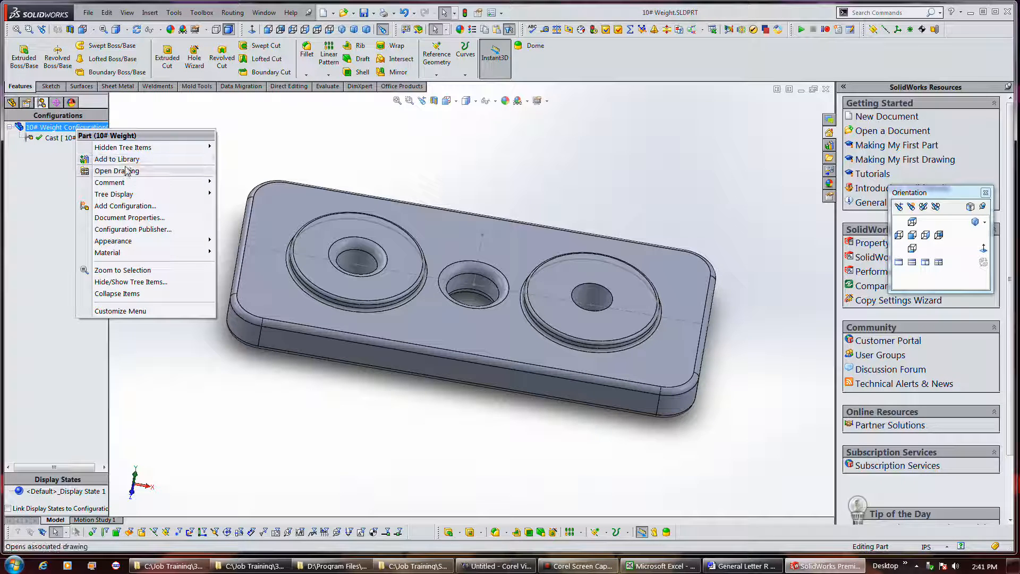
click(143, 206)
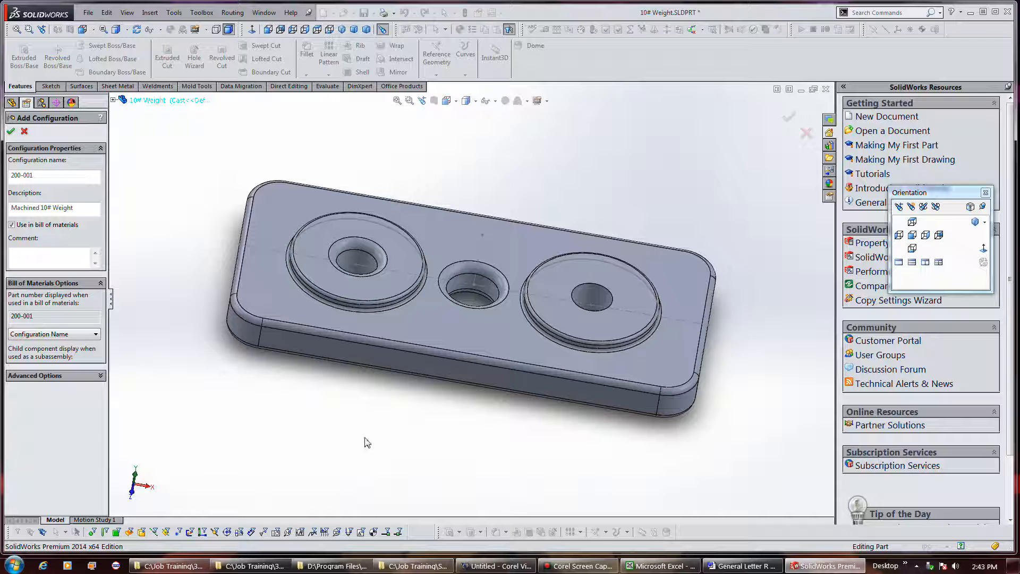
mouse_move(578, 569)
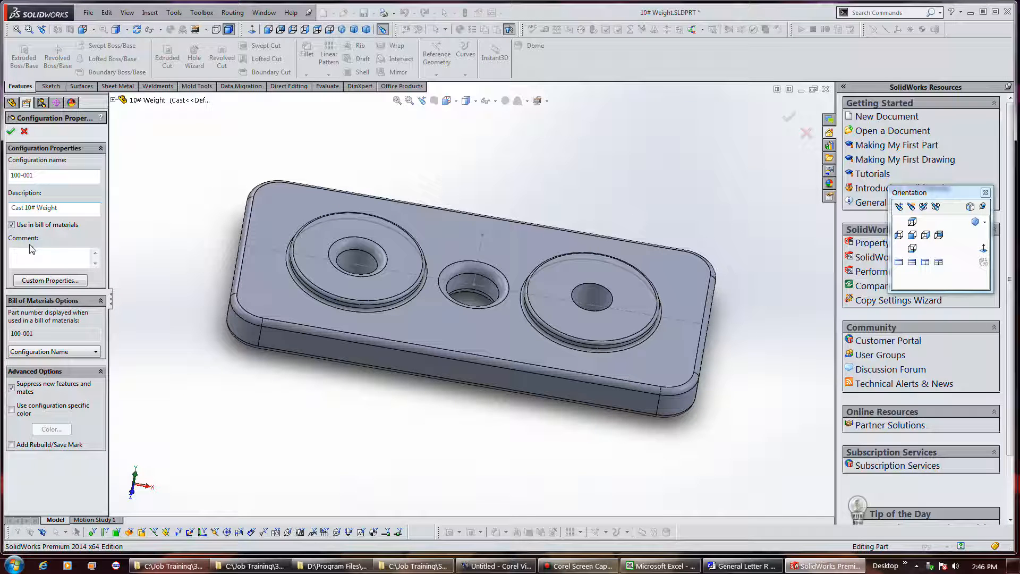
Rename the cast configuration 100-001 with description "Cast 10# Weight", using the configuration name as part number and suppressing new features and mates
click(10, 131)
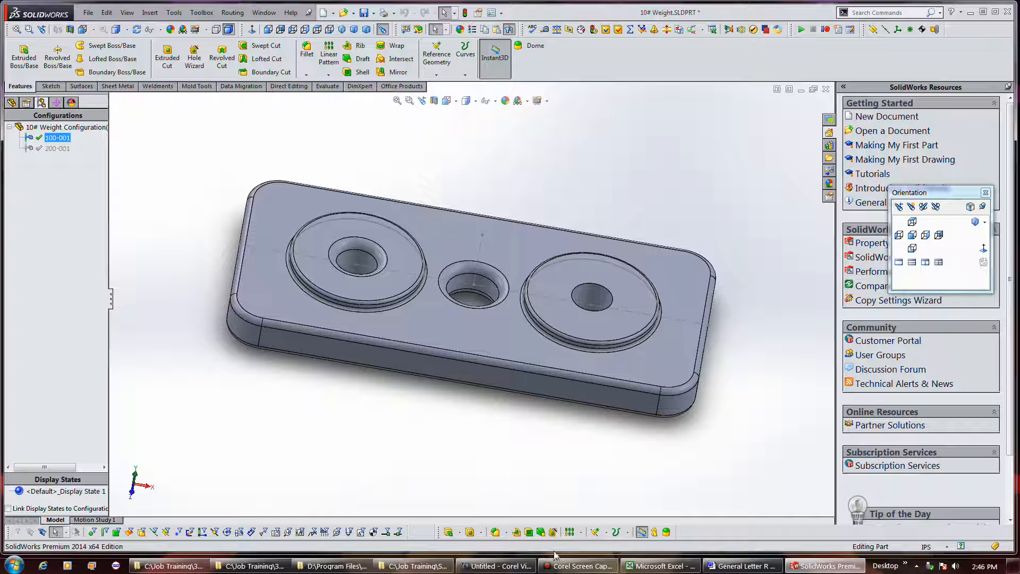
mouse_move(561, 567)
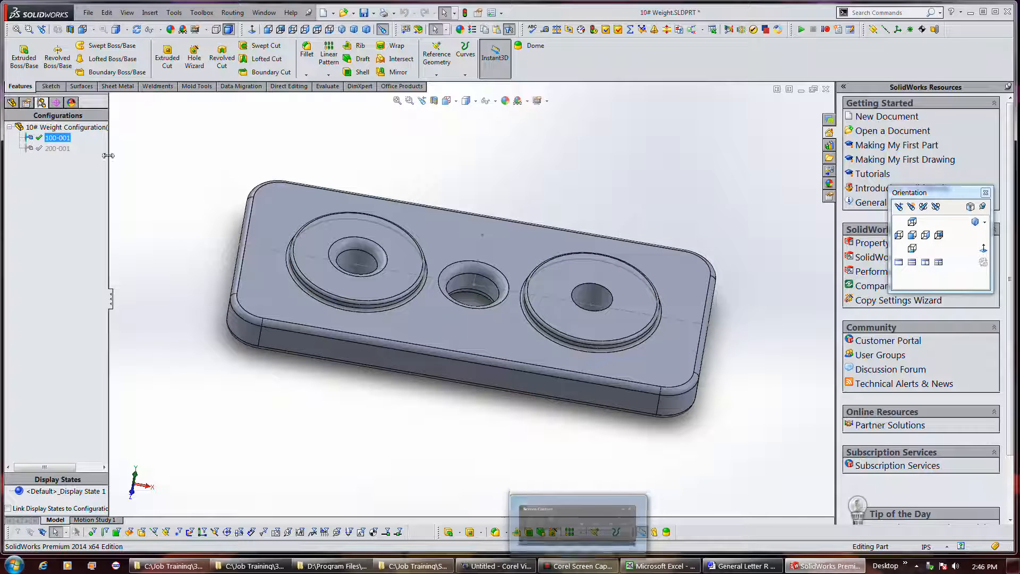
right_click(68, 139)
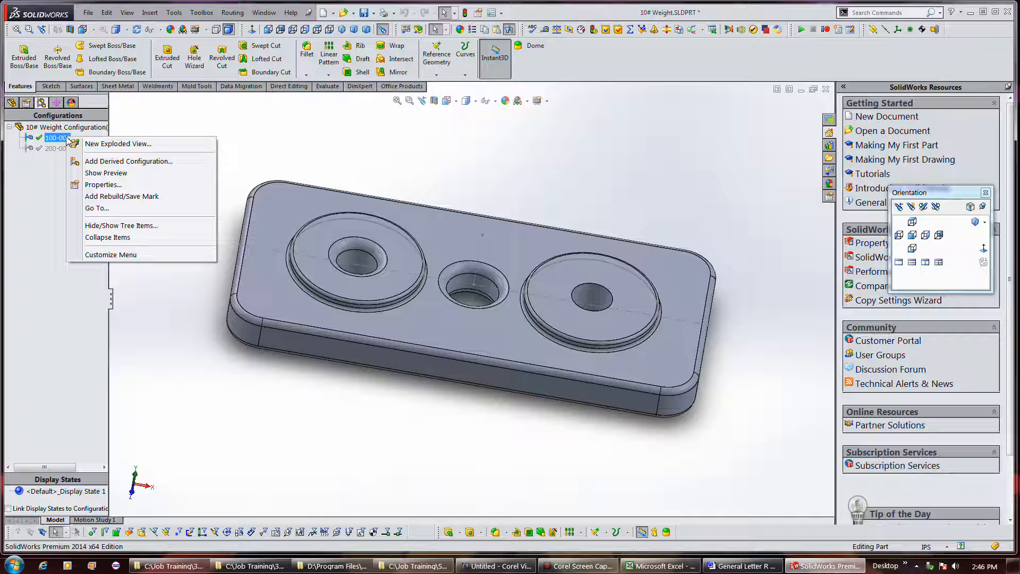
click(565, 568)
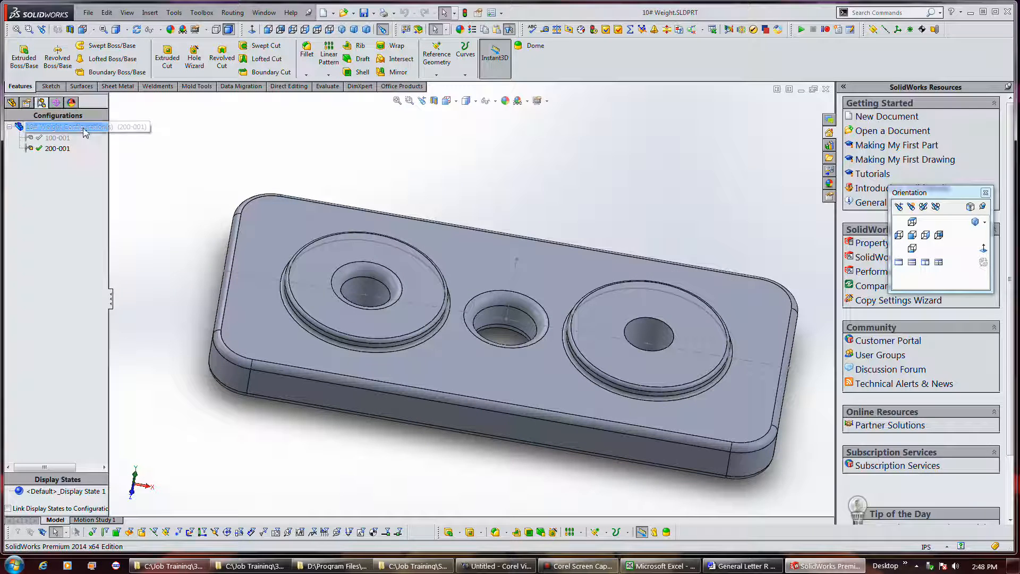
Turn on component descriptions and configuration descriptions in the part's tree display
right_click(84, 128)
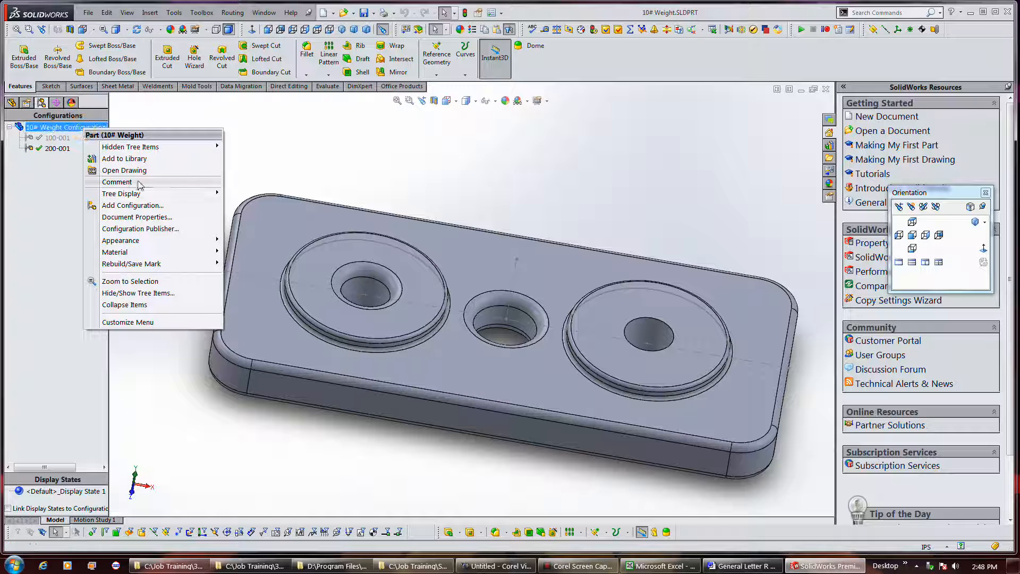
mouse_move(140, 194)
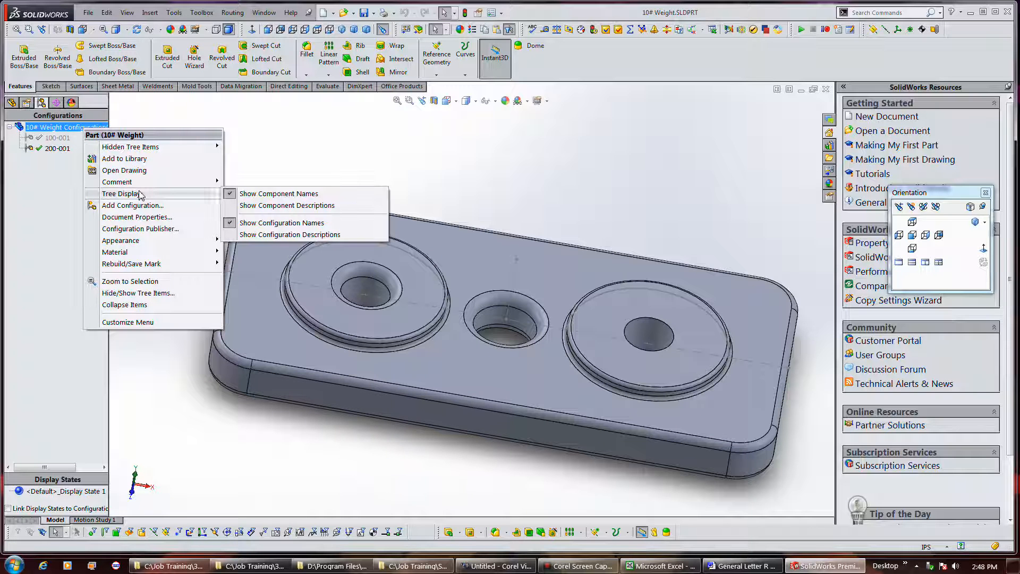
click(261, 206)
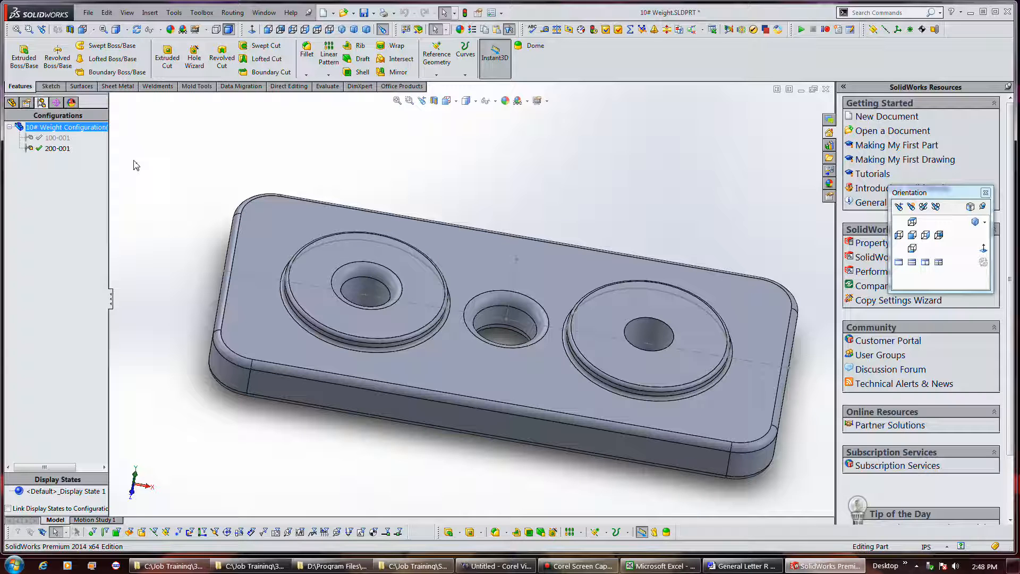
right_click(84, 128)
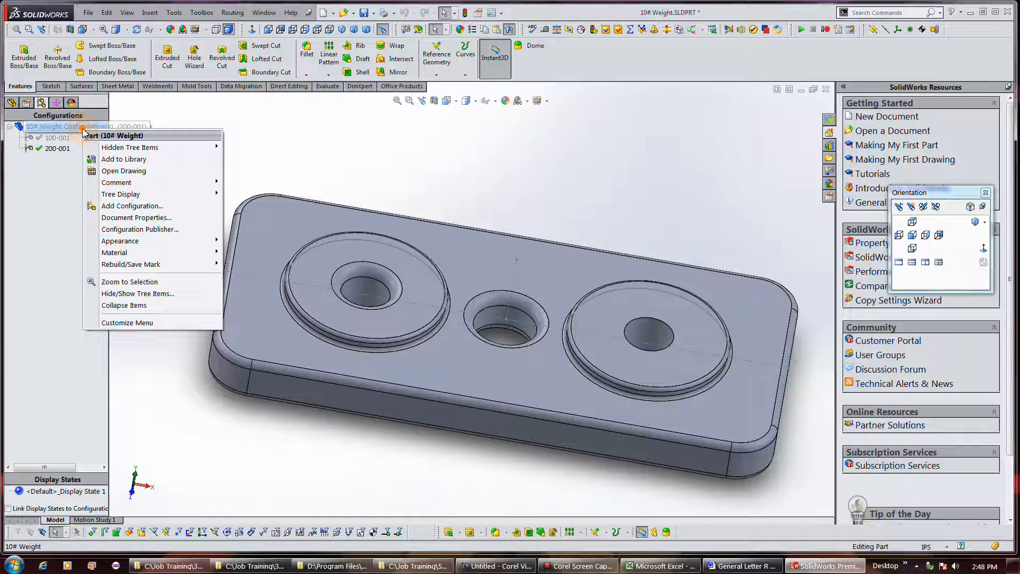
mouse_move(127, 199)
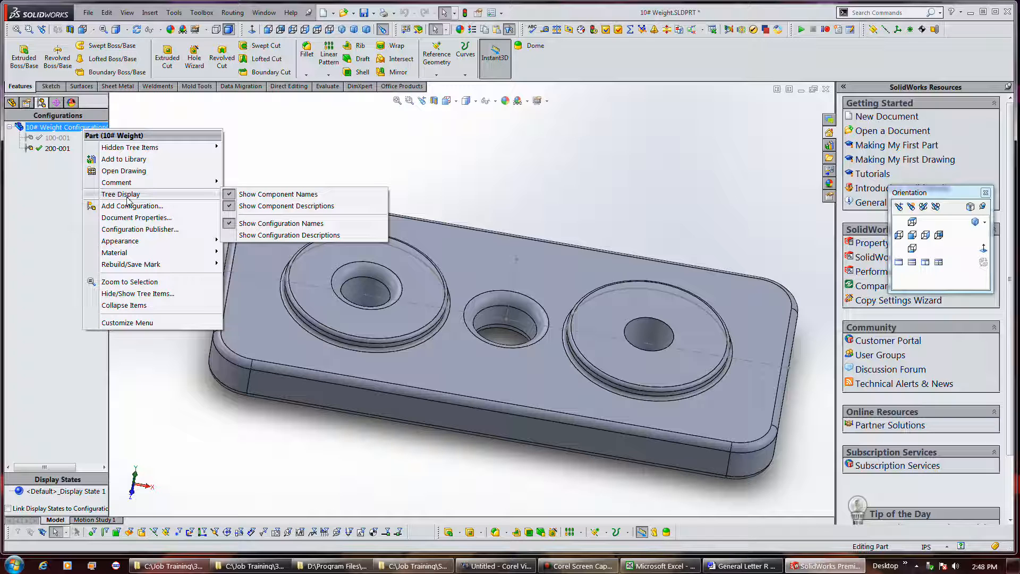
click(239, 236)
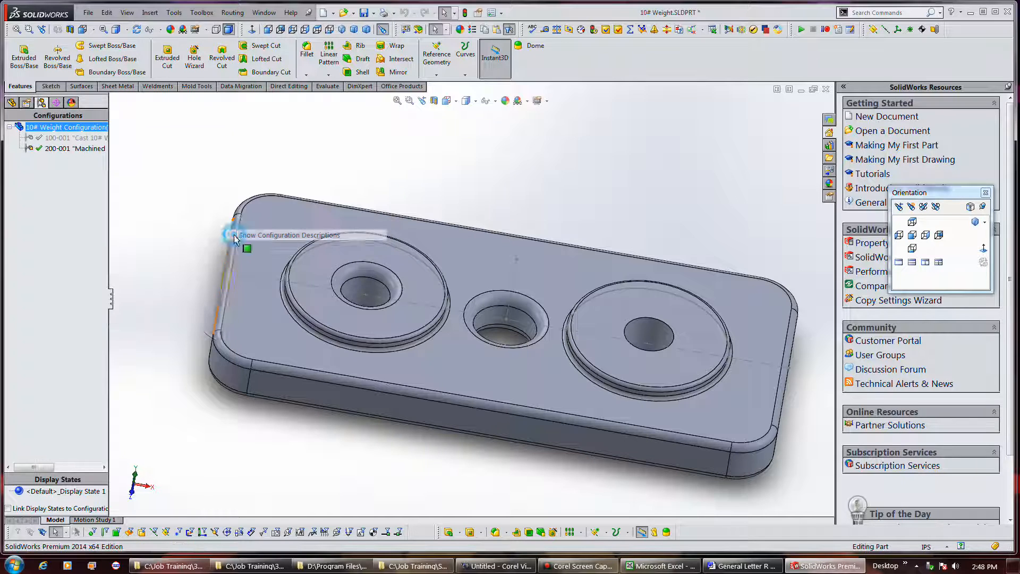
click(156, 192)
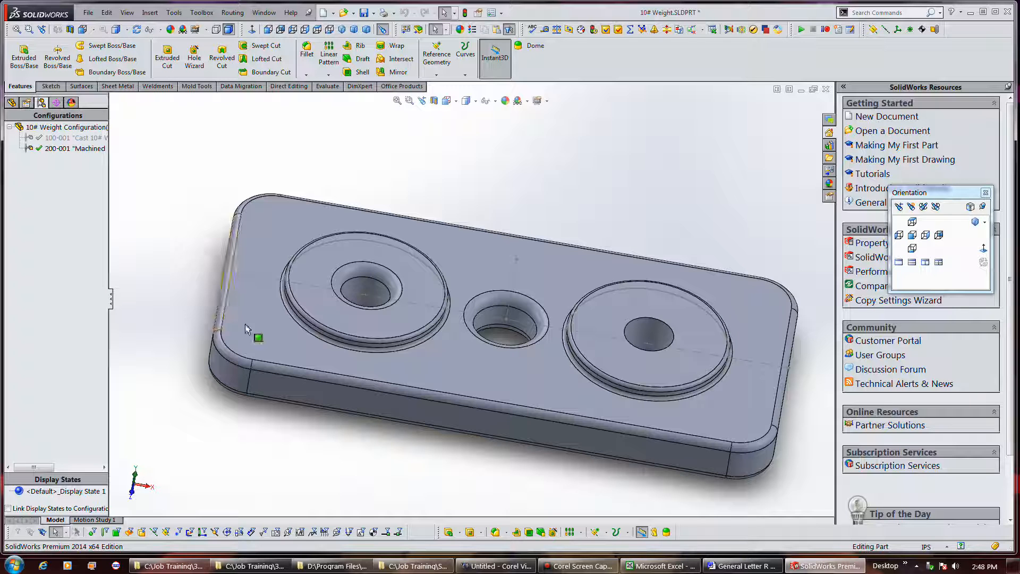
click(566, 569)
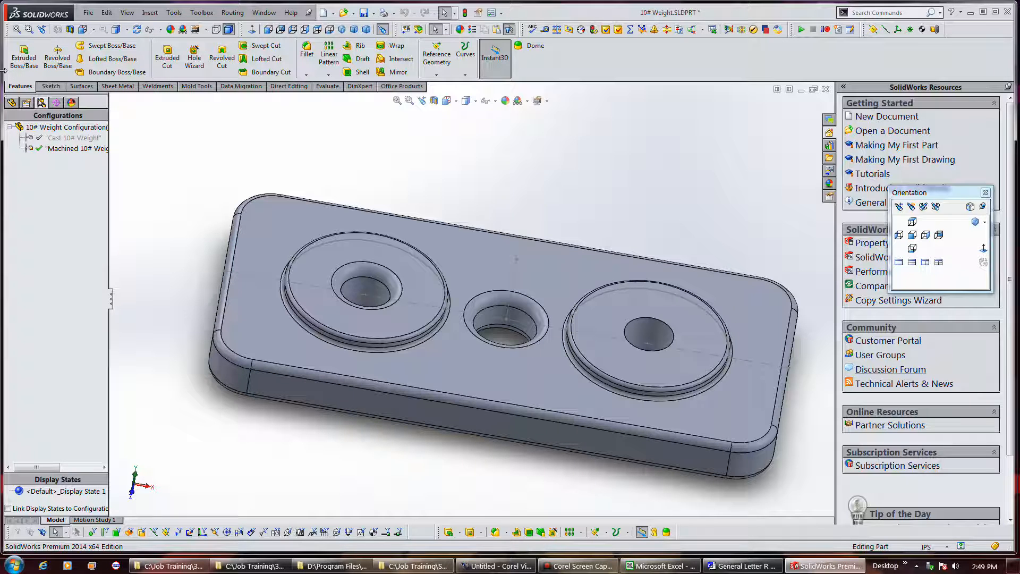
right_click(78, 131)
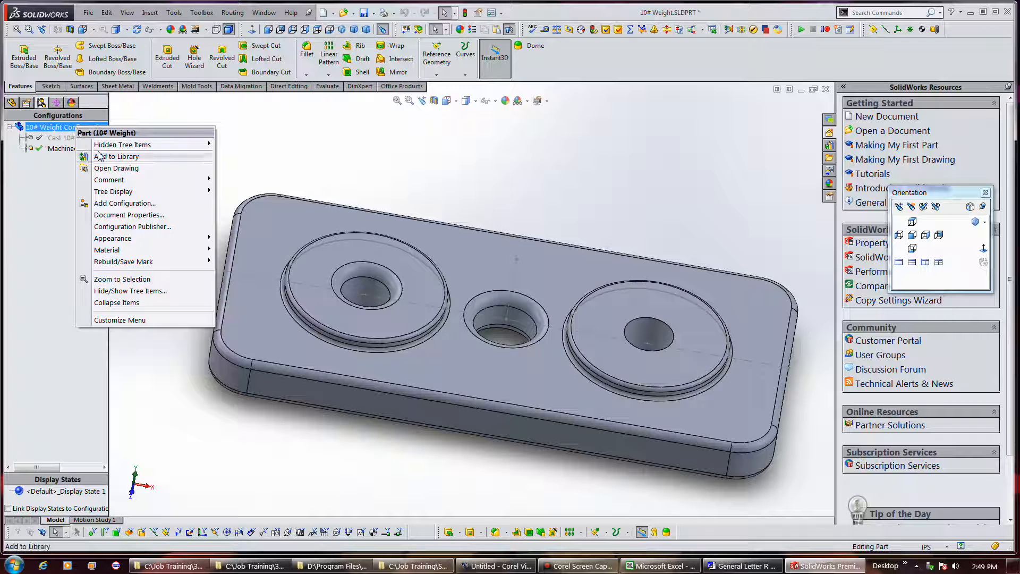
mouse_move(137, 192)
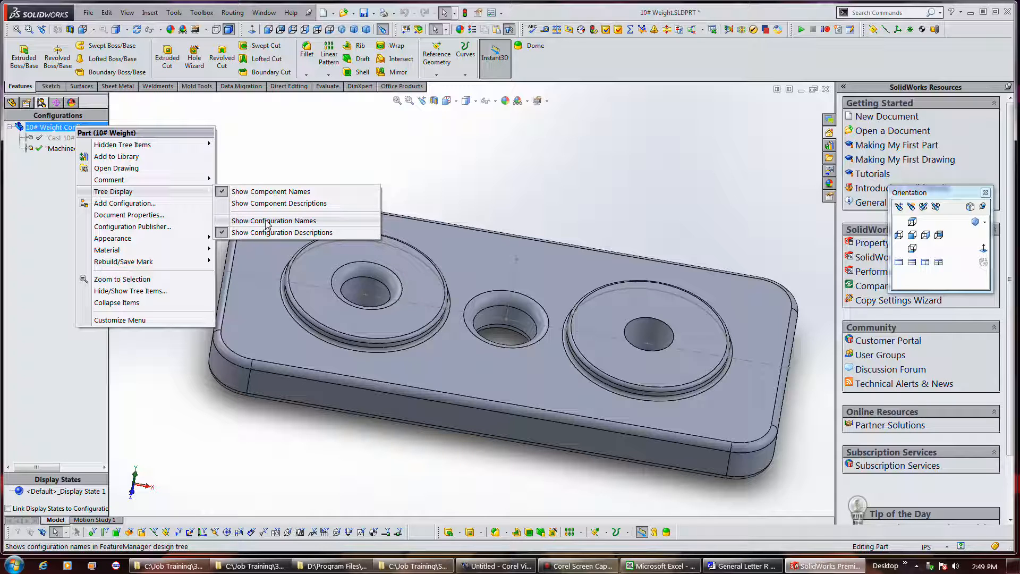
click(286, 153)
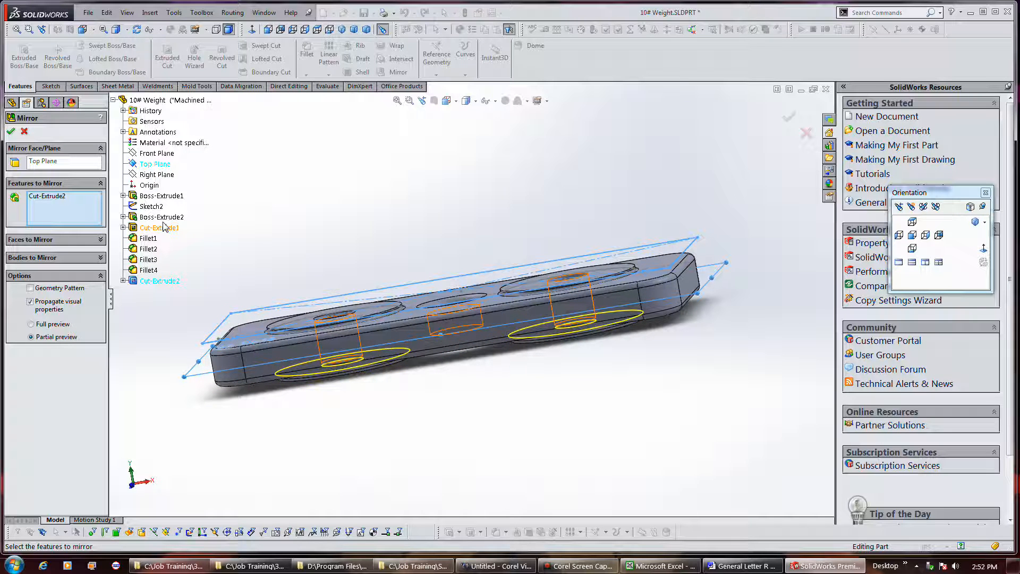
Mirror the Cut-Extrude2 feature about the Top Plane
click(11, 133)
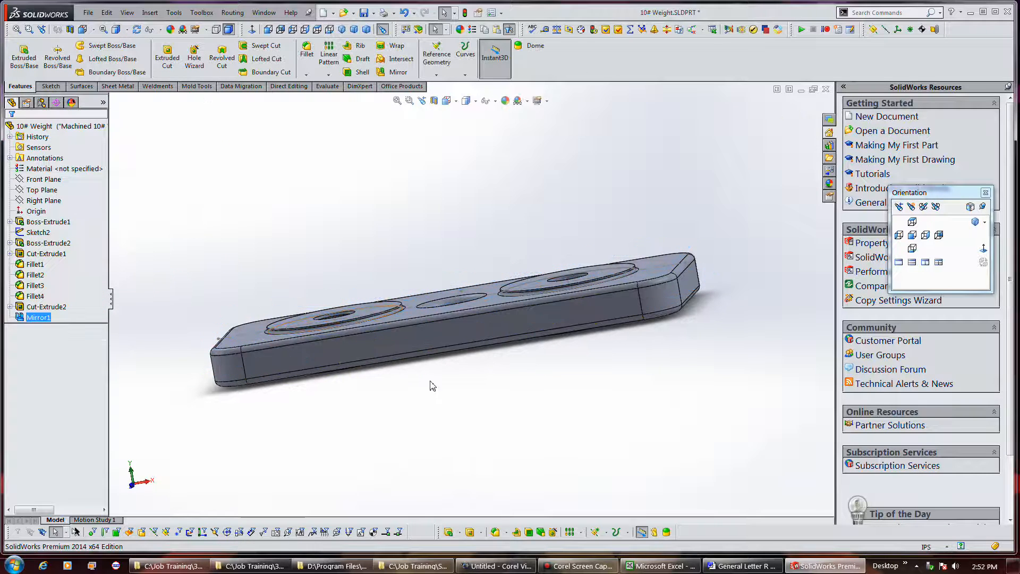
mouse_move(440, 390)
middle_down()
mouse_move(437, 359)
mouse_move(437, 382)
middle_up()
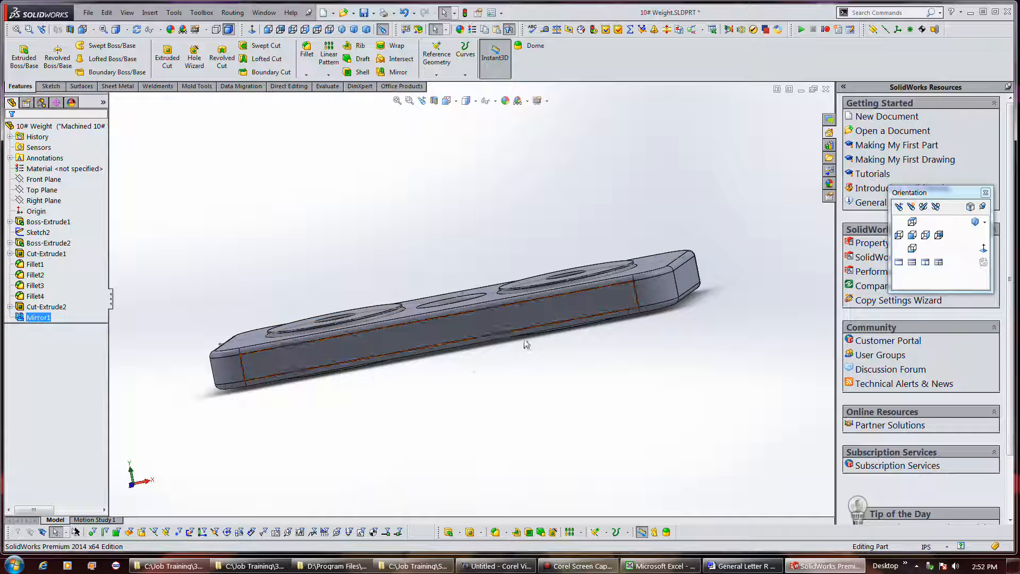
middle_drag(501, 247, 507, 346)
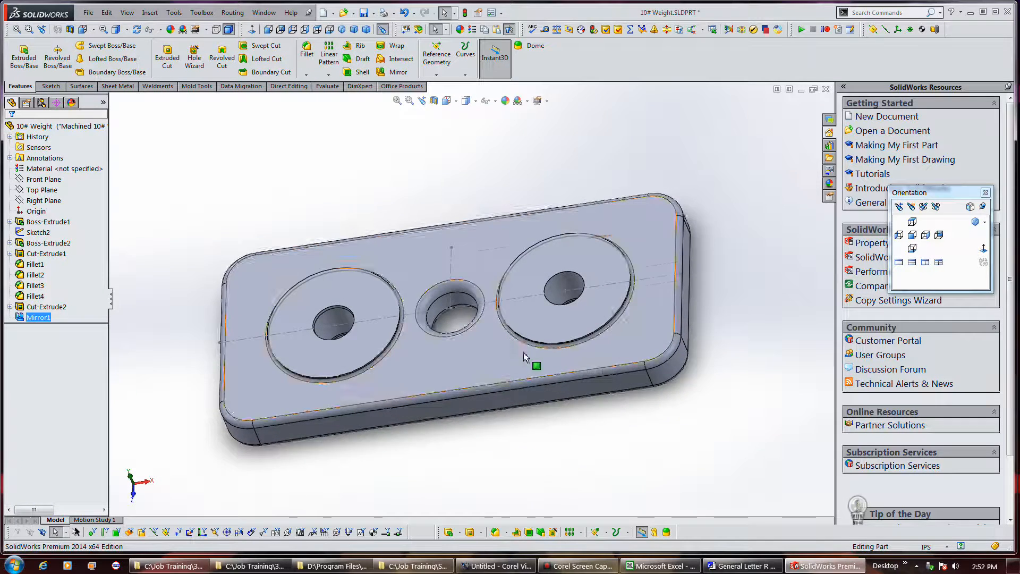
scroll(553, 358, down, 6)
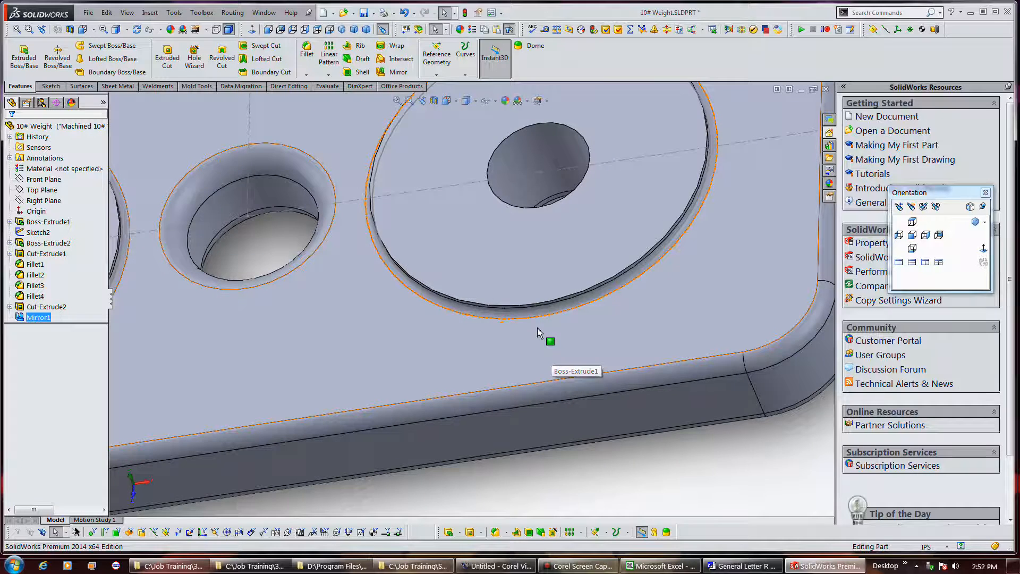
scroll(546, 269, up, 5)
scroll(537, 277, up, 2)
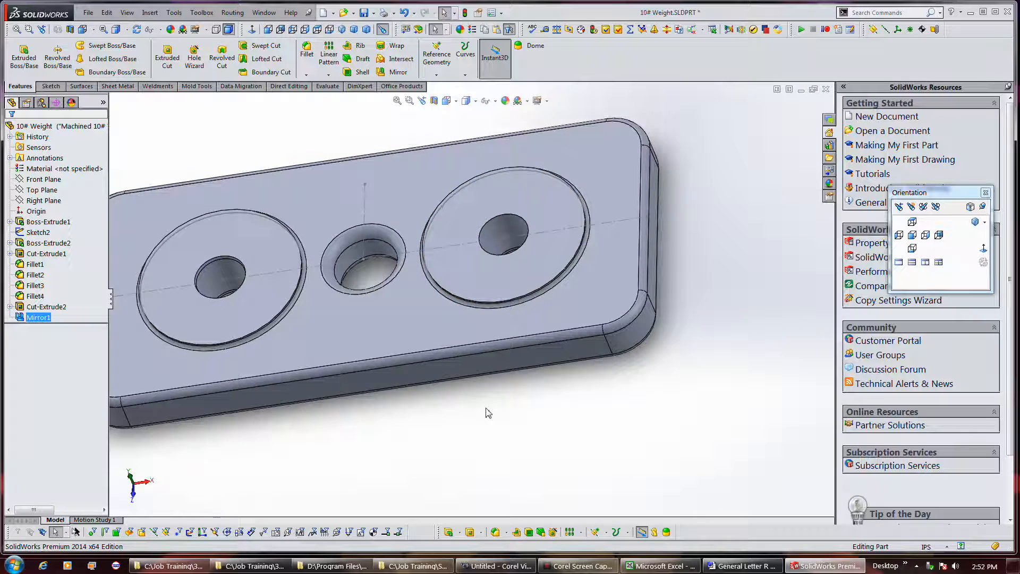
middle_drag(478, 445, 479, 376)
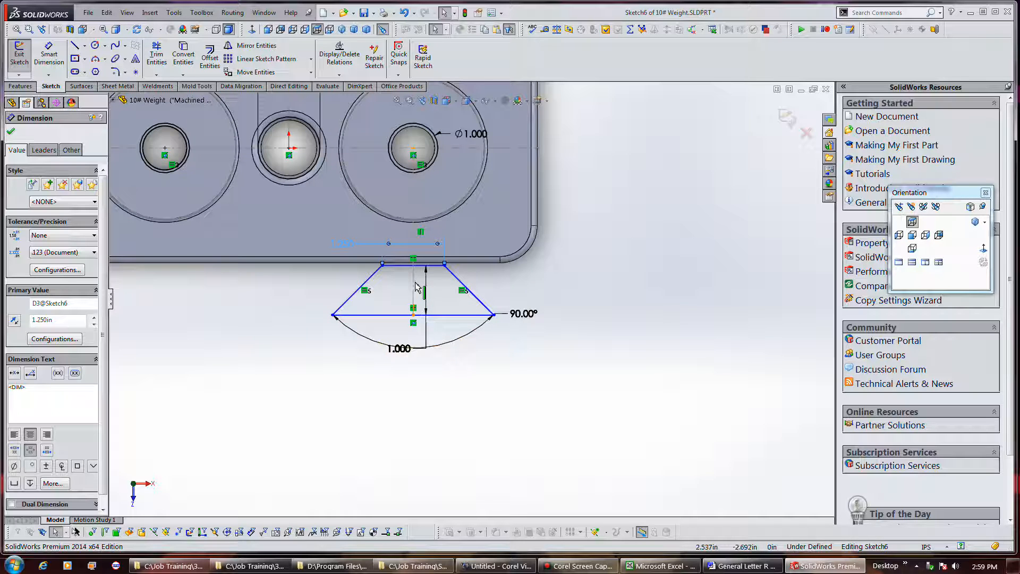
Undo the last two sketch changes and attach the trapezoid centerline's upper endpoint to the centre of the 1.000 in diameter hole
key(ctrl+z)
key(ctrl+z)
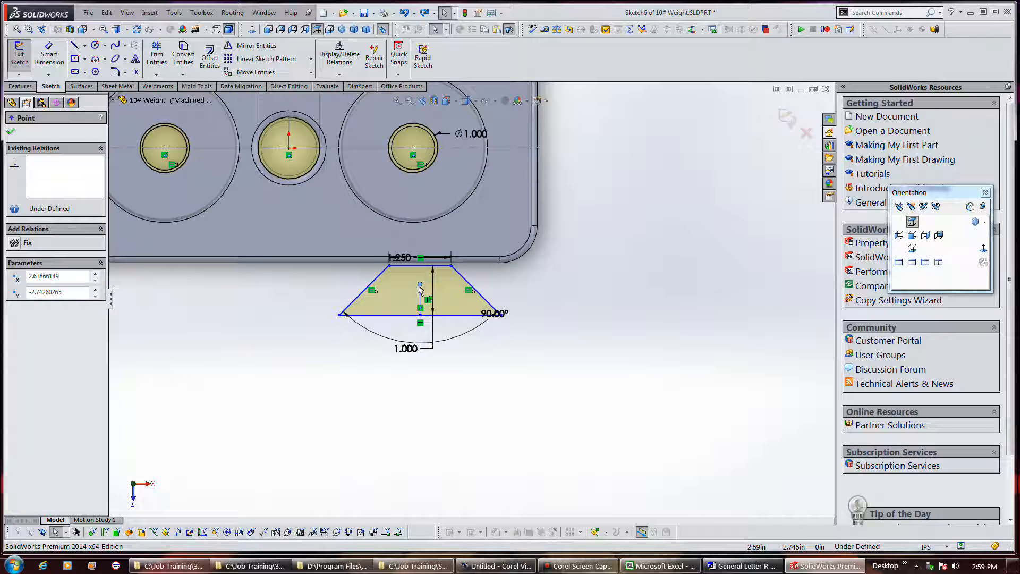
mouse_move(421, 285)
mouse_down()
mouse_move(367, 286)
mouse_move(376, 285)
mouse_move(366, 283)
mouse_move(376, 239)
mouse_move(414, 149)
mouse_up()
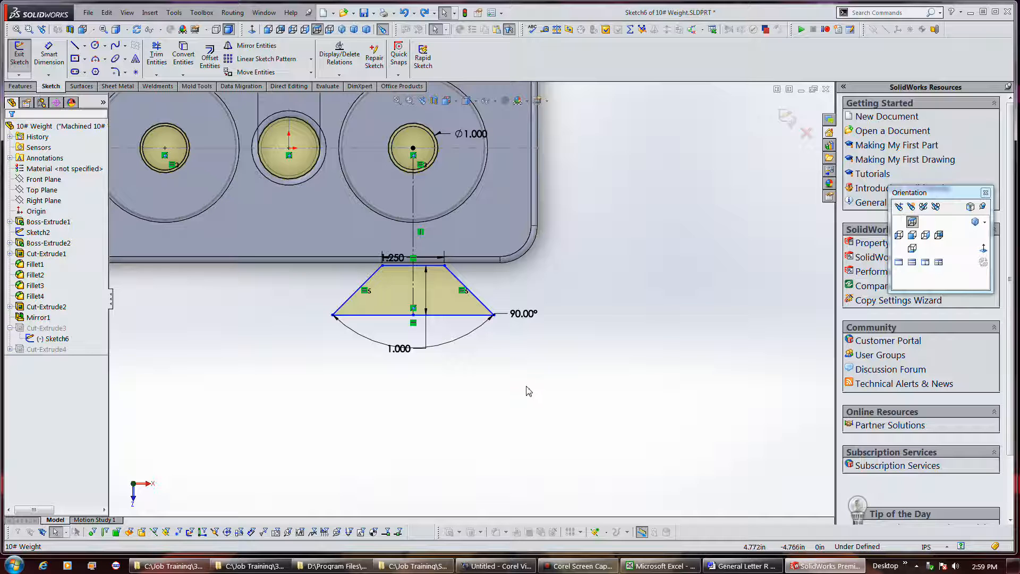
mouse_move(577, 567)
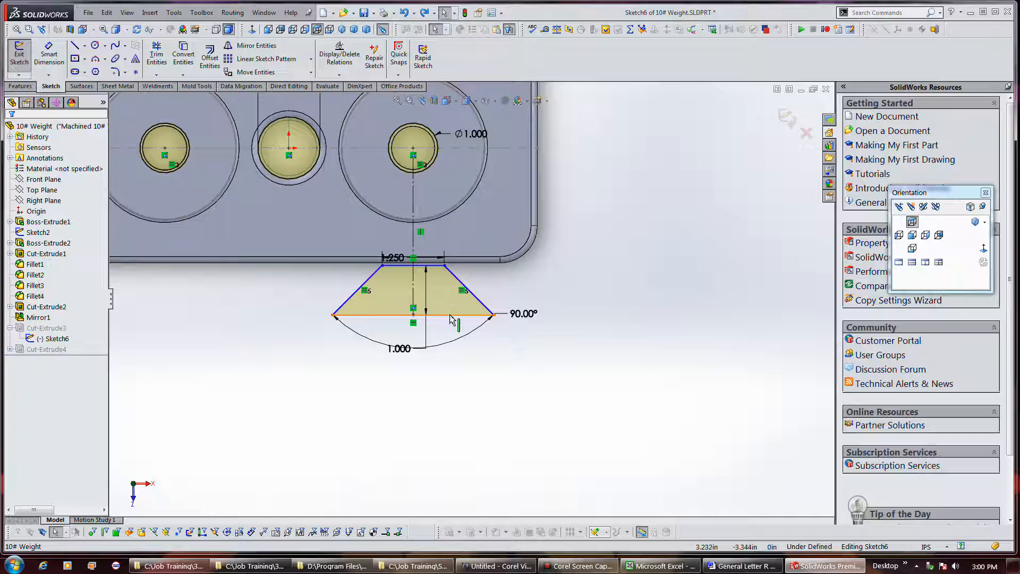
Move the trapezoid across the plate's long edge and dimension its short side 0.25 in from that edge
drag(449, 313, 450, 296)
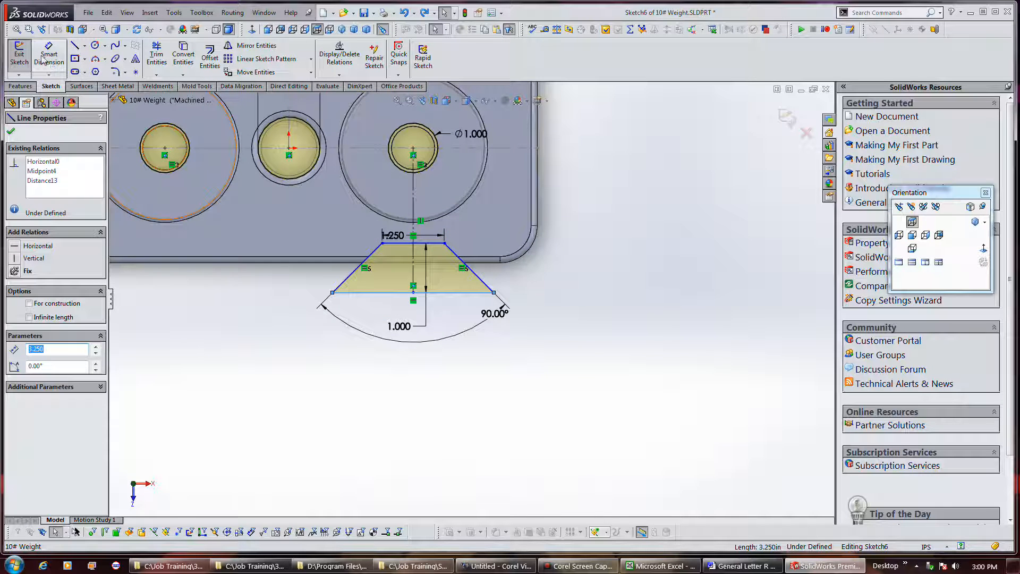
click(46, 55)
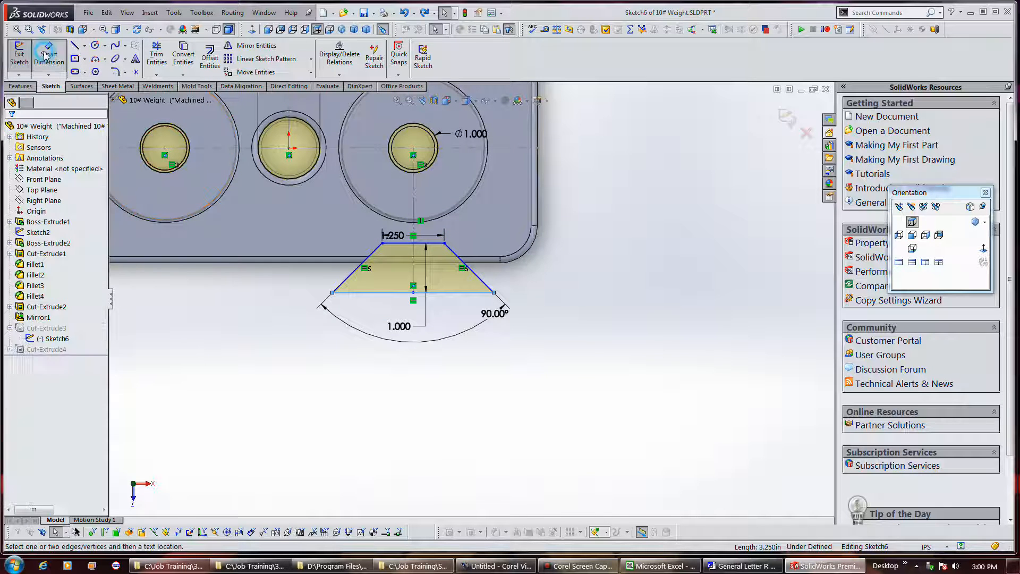
click(439, 243)
click(441, 264)
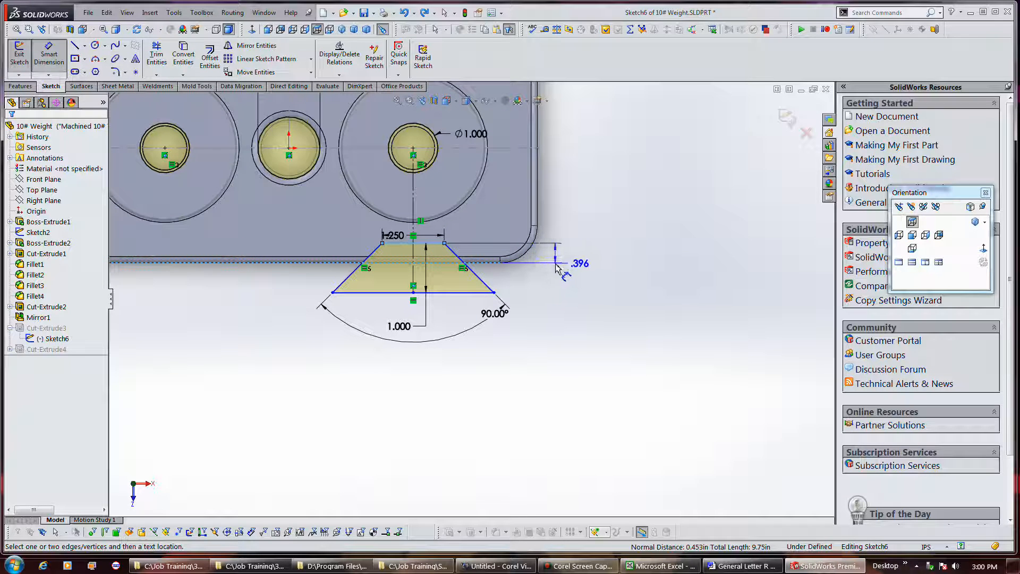
click(562, 266)
text(.25)
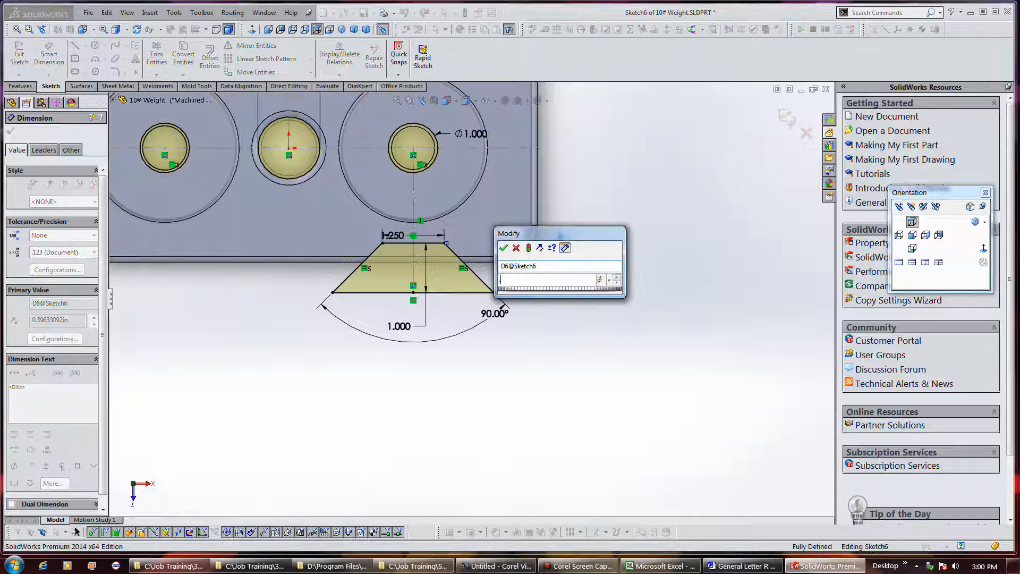
key(Return)
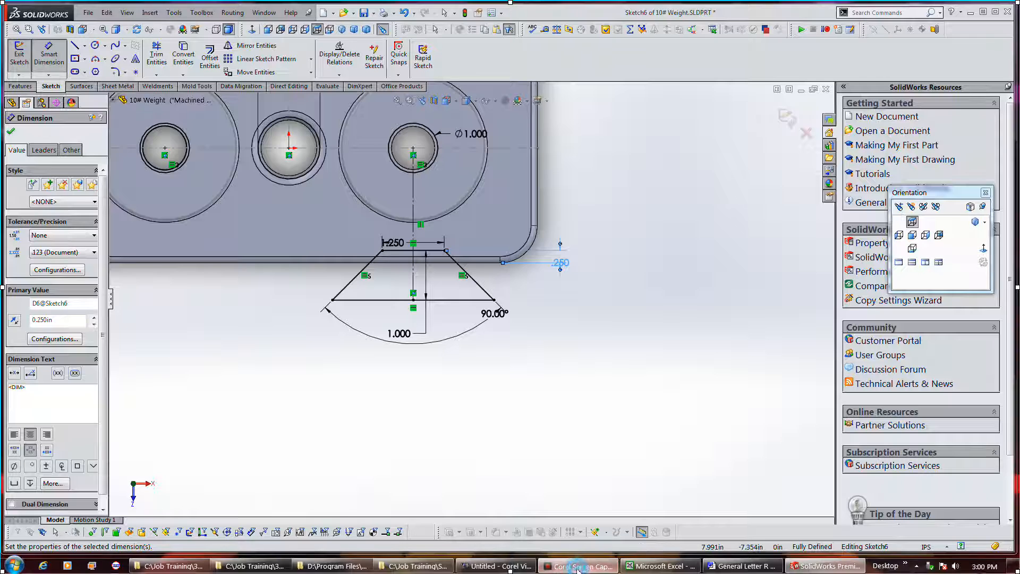
key(Escape)
scroll(472, 300, up, 2)
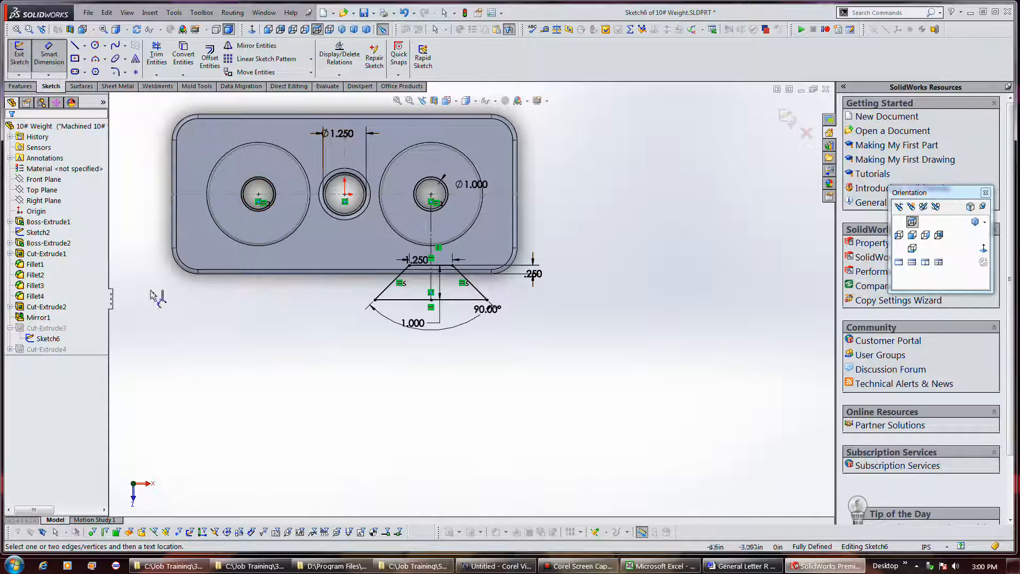
click(62, 328)
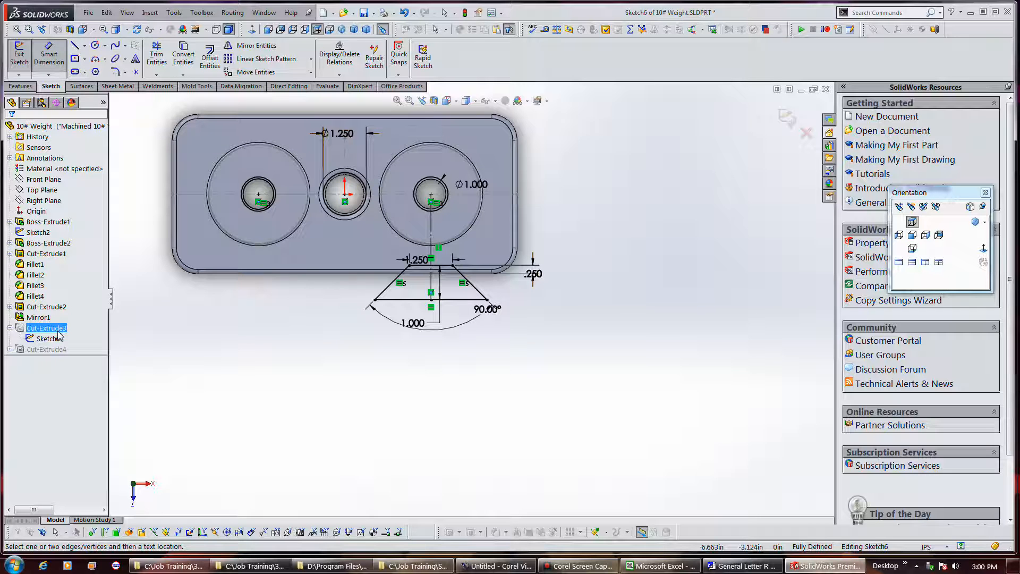
key(Escape)
mouse_move(562, 249)
middle_down()
mouse_move(556, 120)
mouse_move(524, 191)
mouse_move(553, 123)
mouse_move(523, 167)
middle_up()
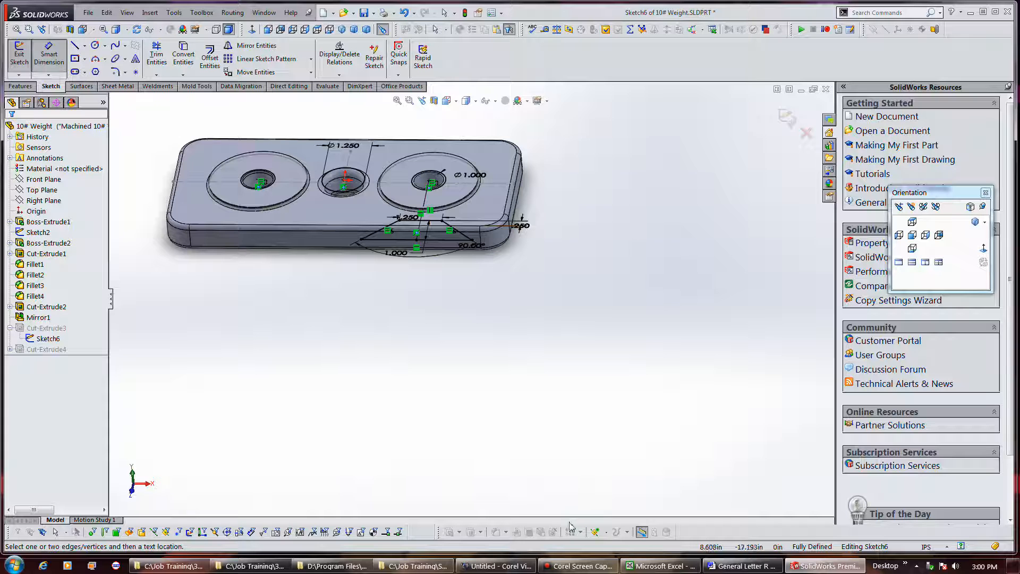
Close the trapezoid notch sketch to rebuild the machined cuts, and save the part
click(789, 121)
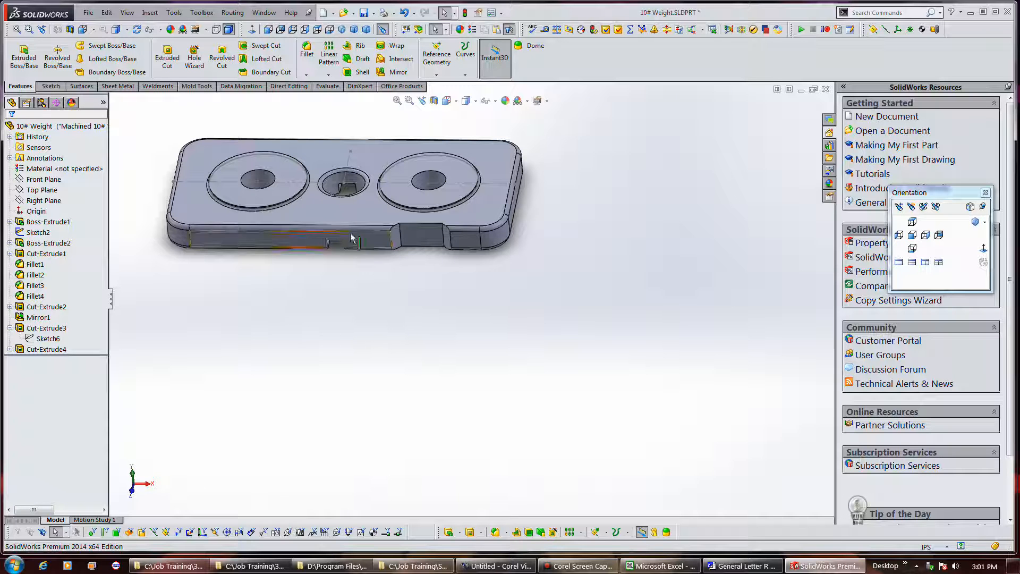
click(60, 349)
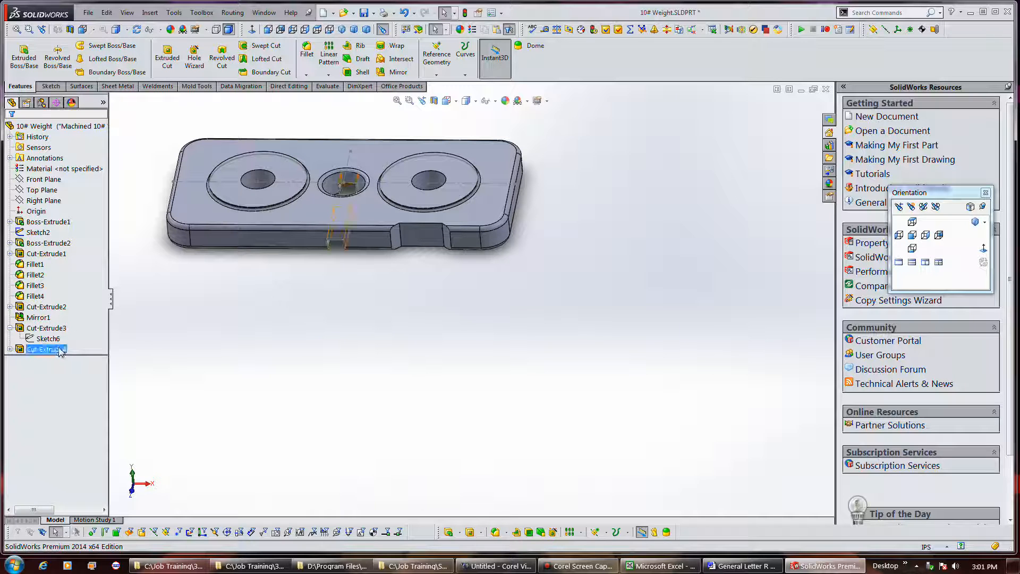
click(50, 329)
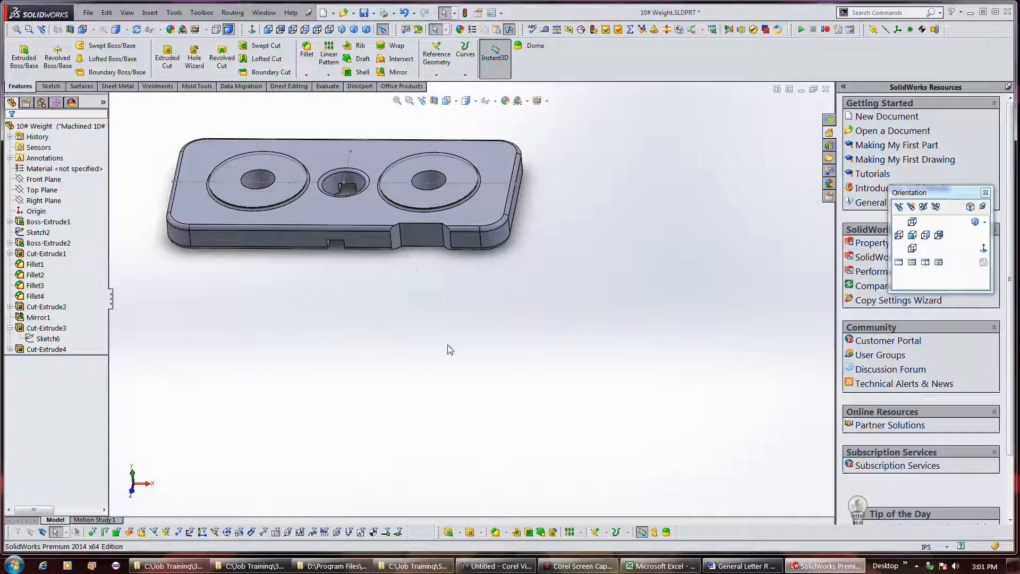
key(ctrl+s)
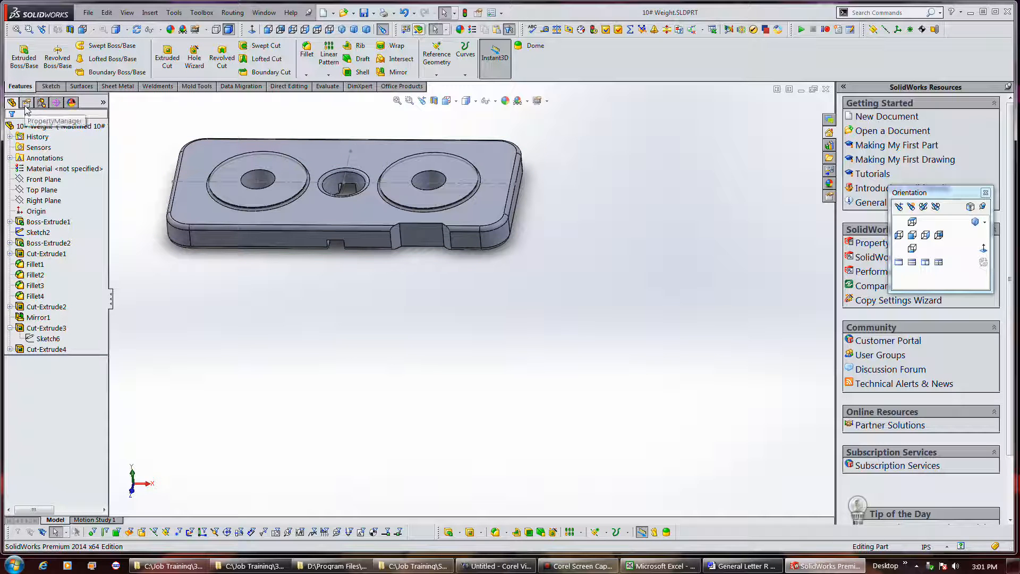
Check that the Machined 10# Weight configuration is active and return to the feature tree
click(25, 104)
click(41, 103)
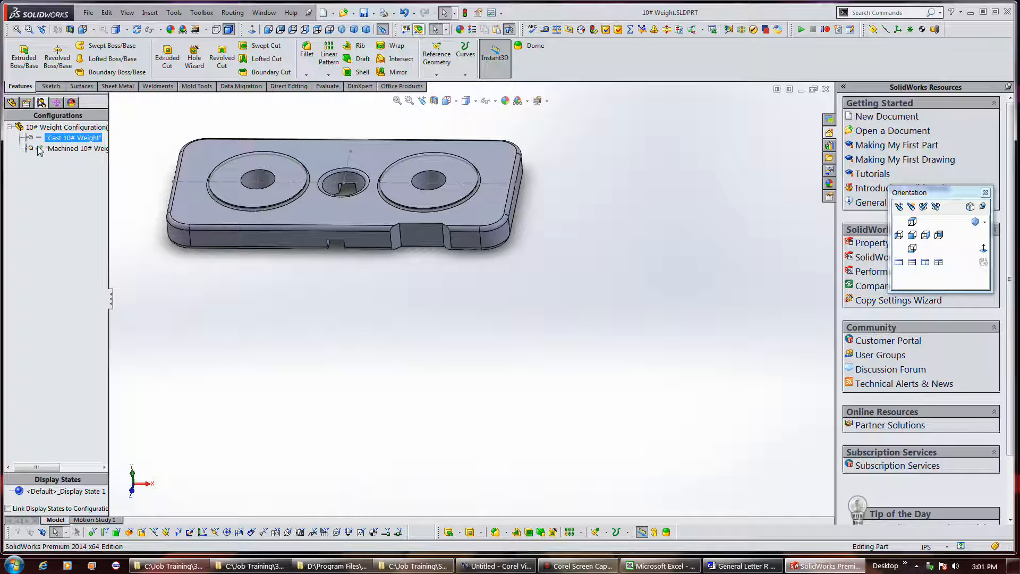
double_click(39, 147)
click(48, 149)
click(11, 102)
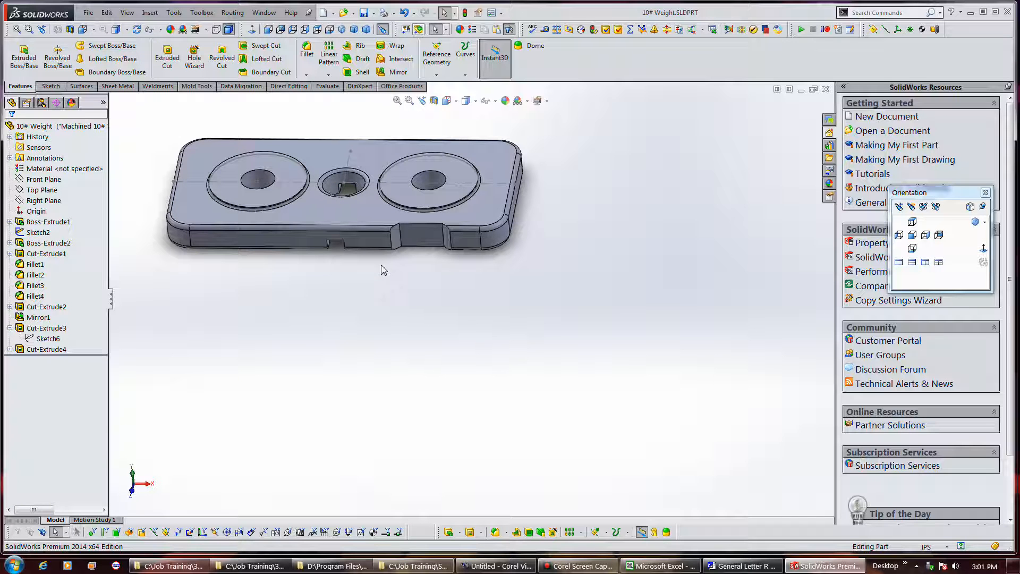
Chamfer the bores of the two outer holes by 0.125 in at 45 degrees
middle_drag(329, 268, 338, 154)
drag(337, 154, 326, 346)
key(Escape)
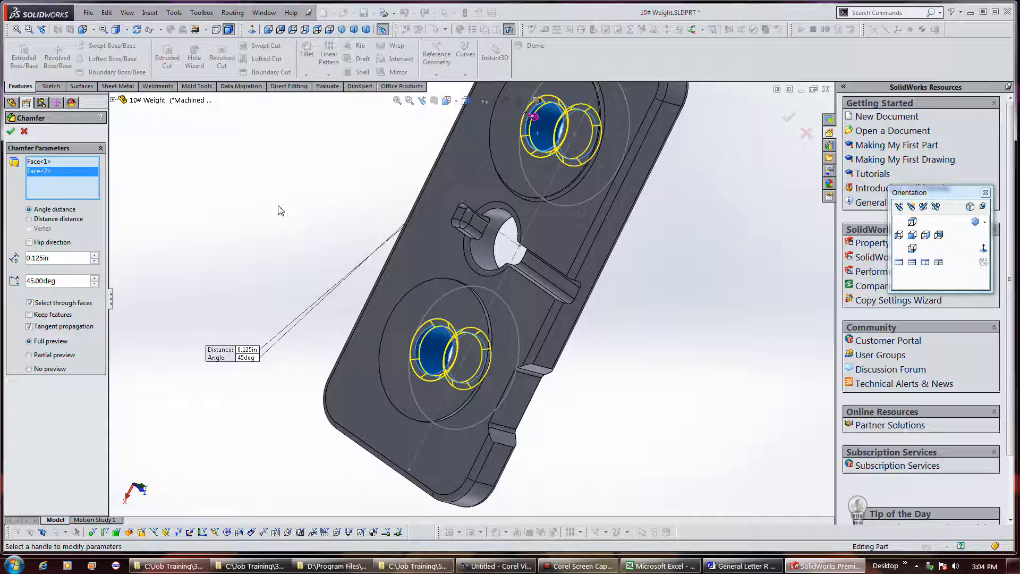
click(11, 132)
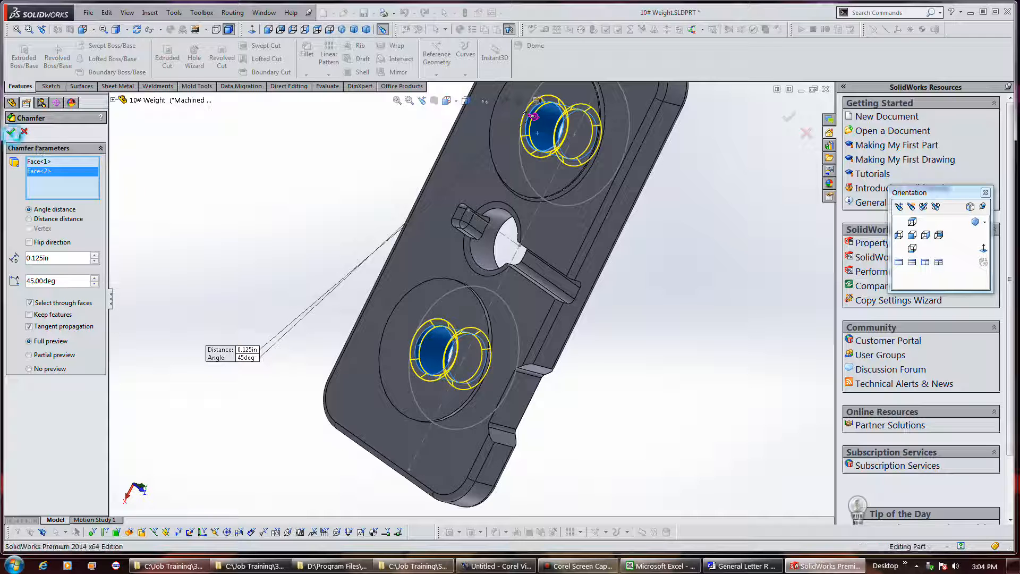
middle_drag(585, 416, 617, 350)
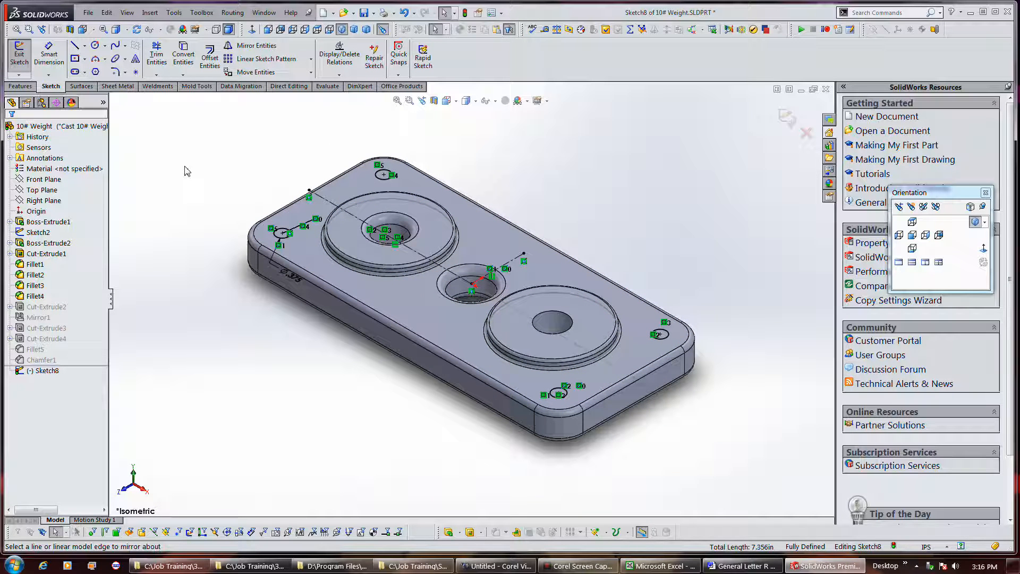
Check the active configuration and finish the sketch of four corner circles on the plate's top face
click(43, 103)
click(53, 148)
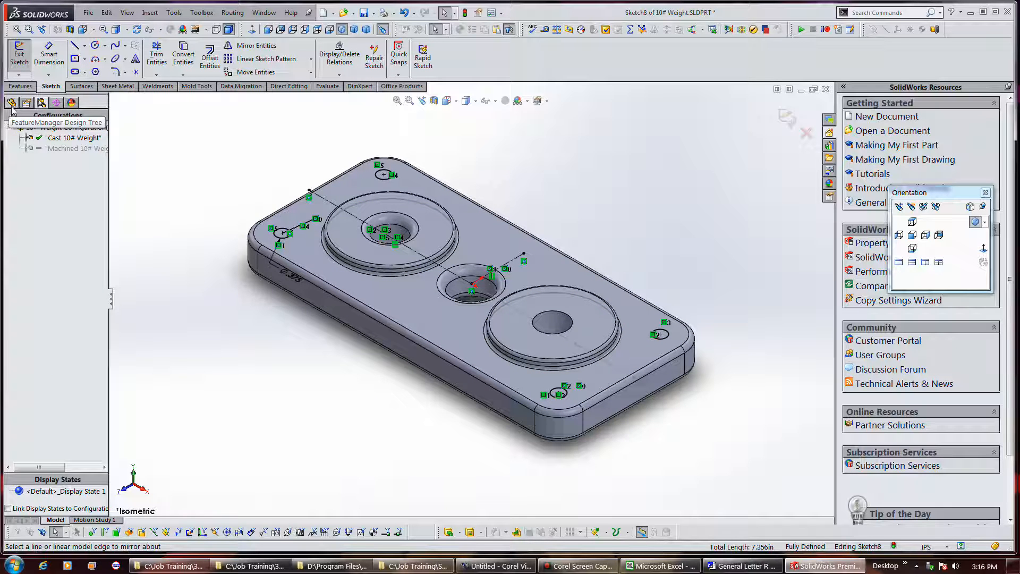
click(11, 105)
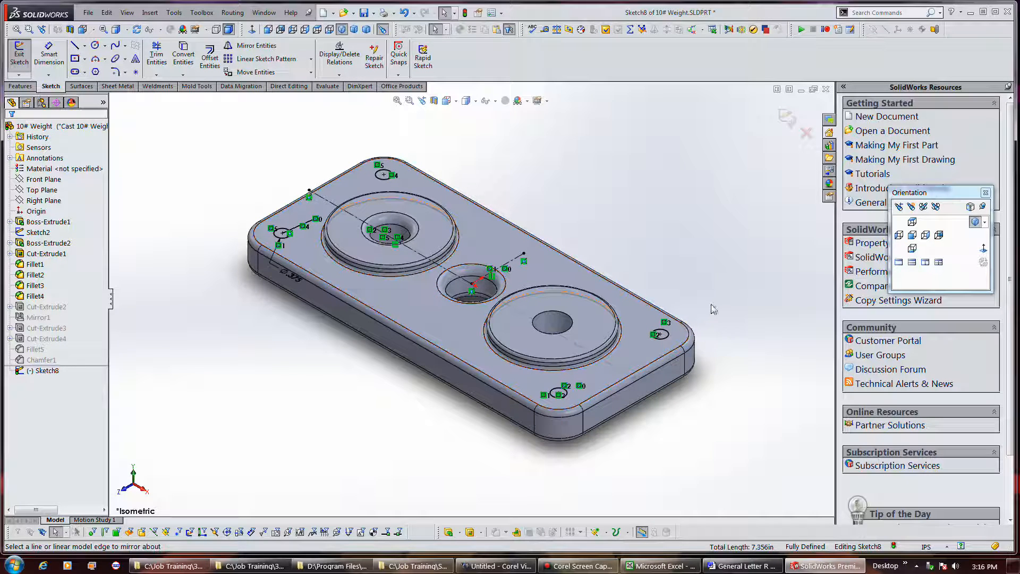
click(786, 116)
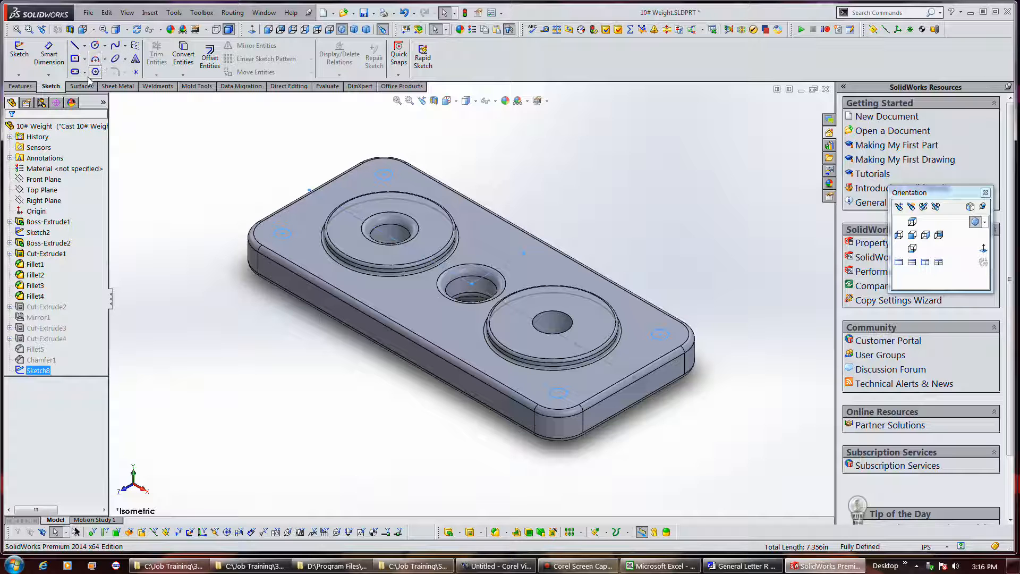
With the Cast 10# Weight configuration active, make a blind extruded cut of the four corner circles 0.200 in deep
click(20, 86)
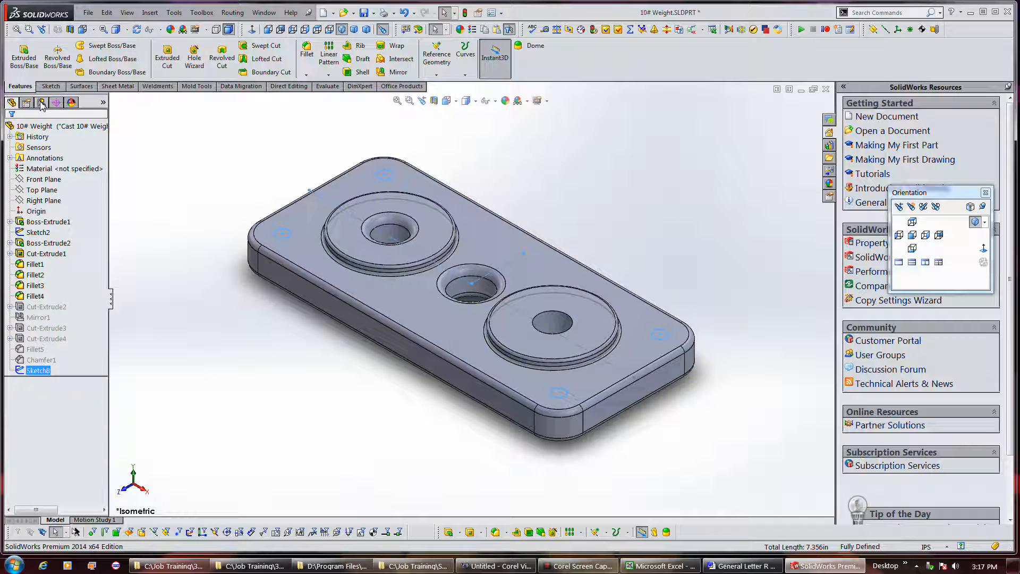
click(42, 103)
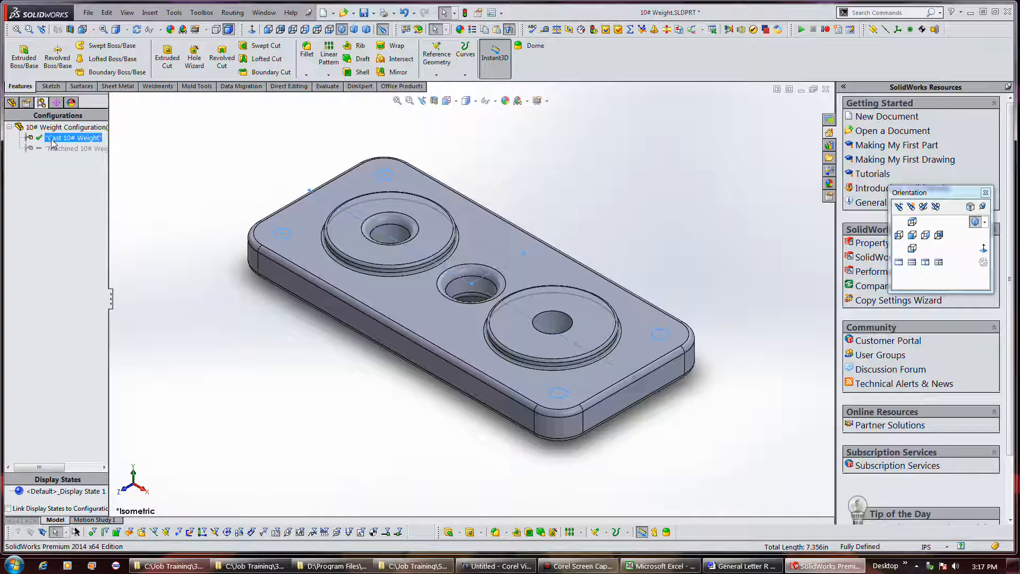
click(234, 182)
click(77, 149)
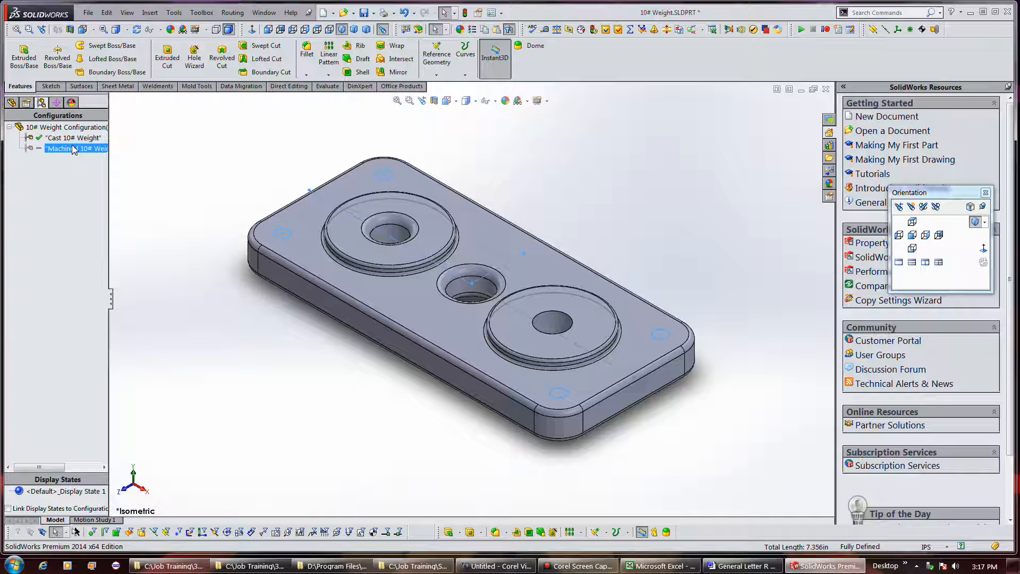
click(74, 139)
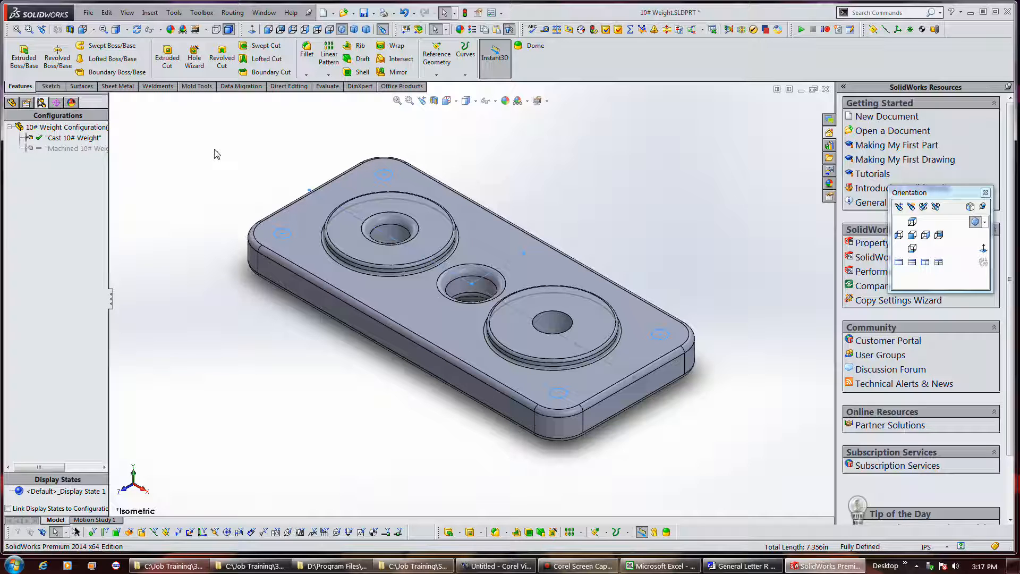
click(166, 65)
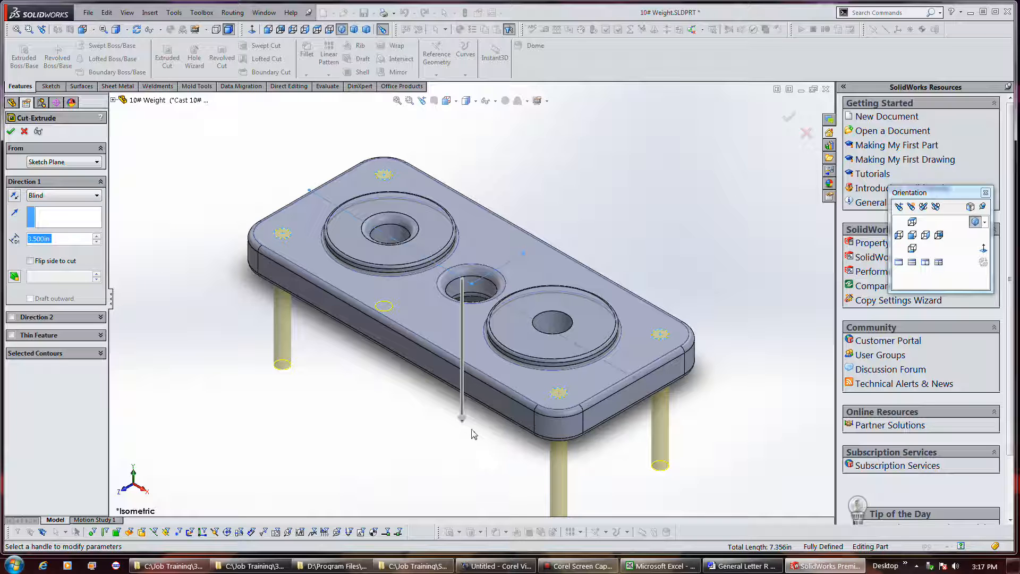
drag(462, 420, 468, 292)
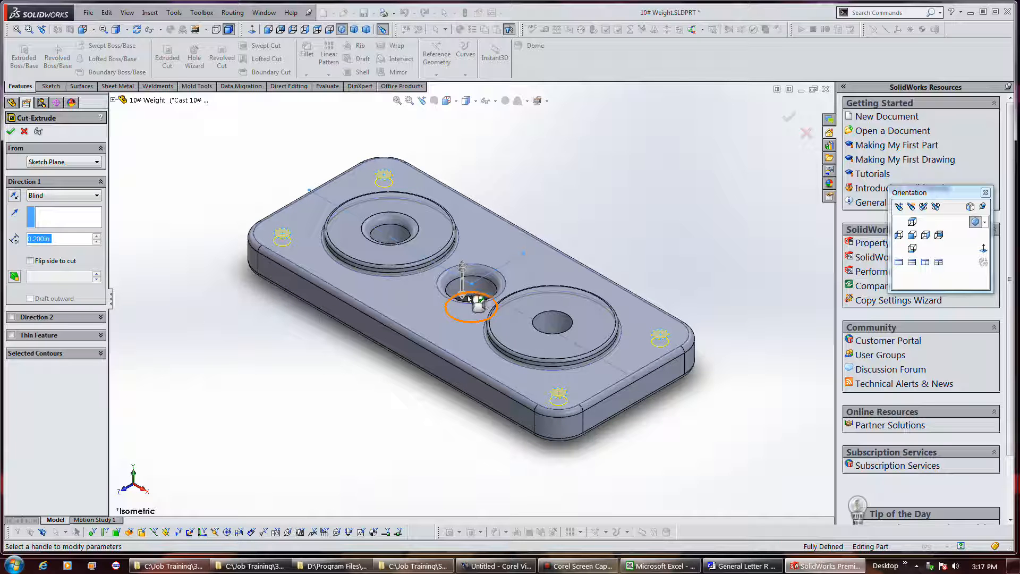
click(11, 131)
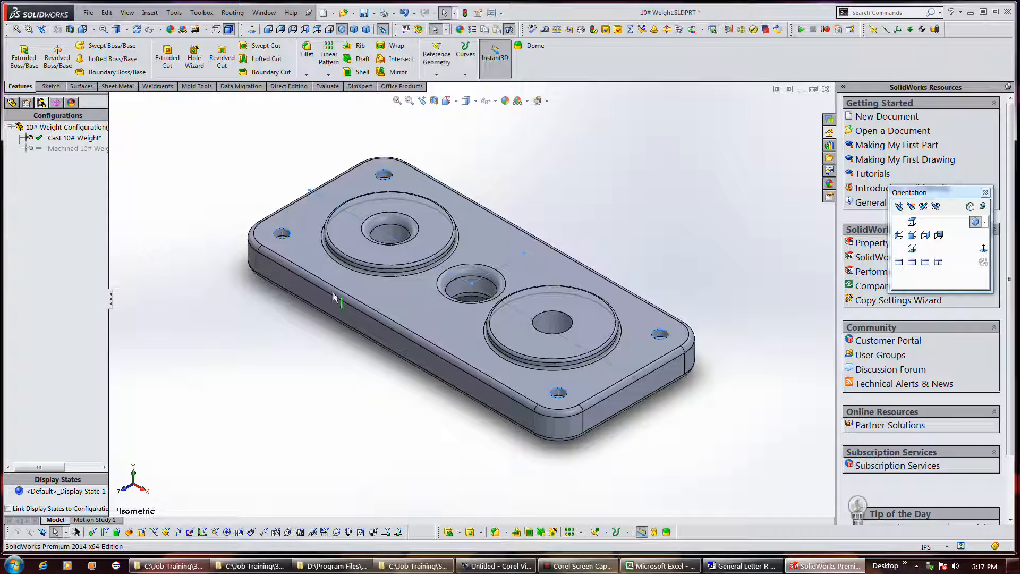
middle_drag(537, 197, 570, 182)
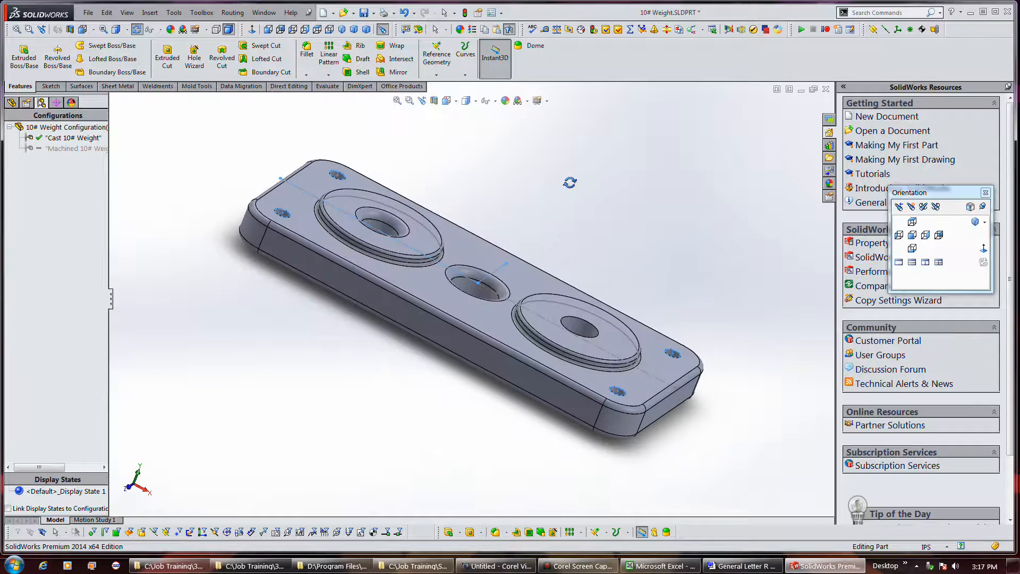
key(Escape)
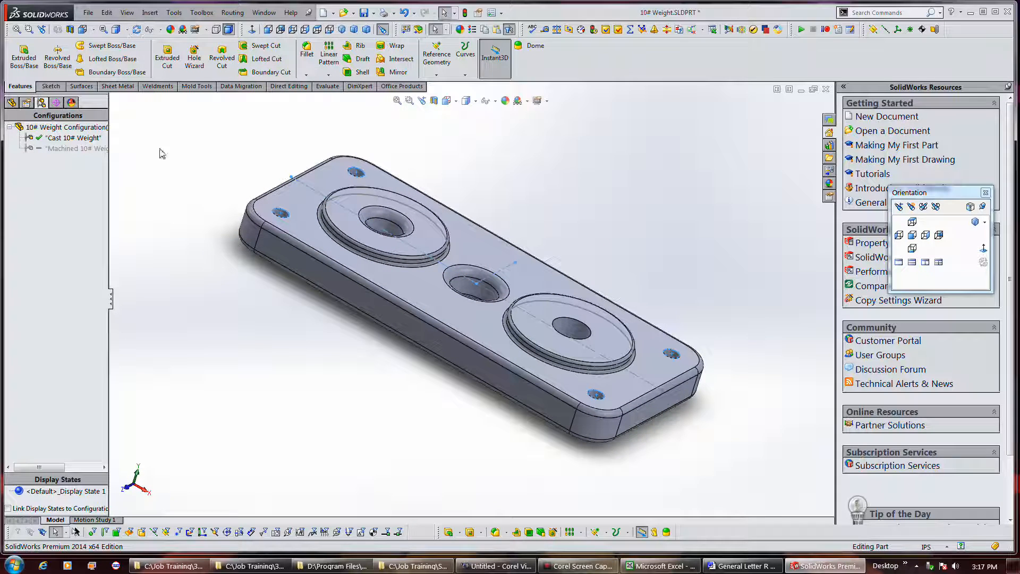
Examine the cast configuration's feature tree for the suppressed machining features and the new corner-hole cut
click(12, 102)
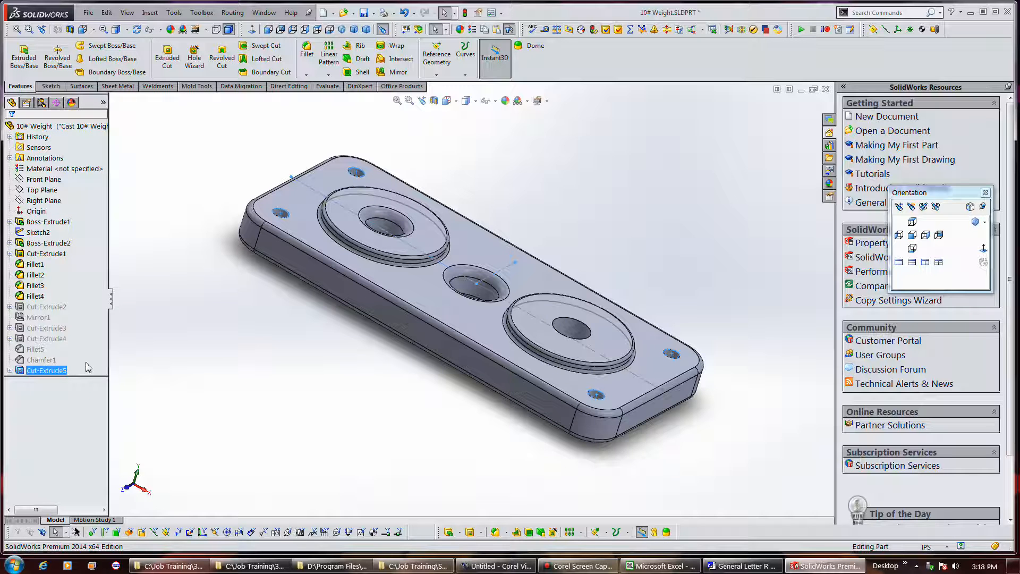
click(171, 360)
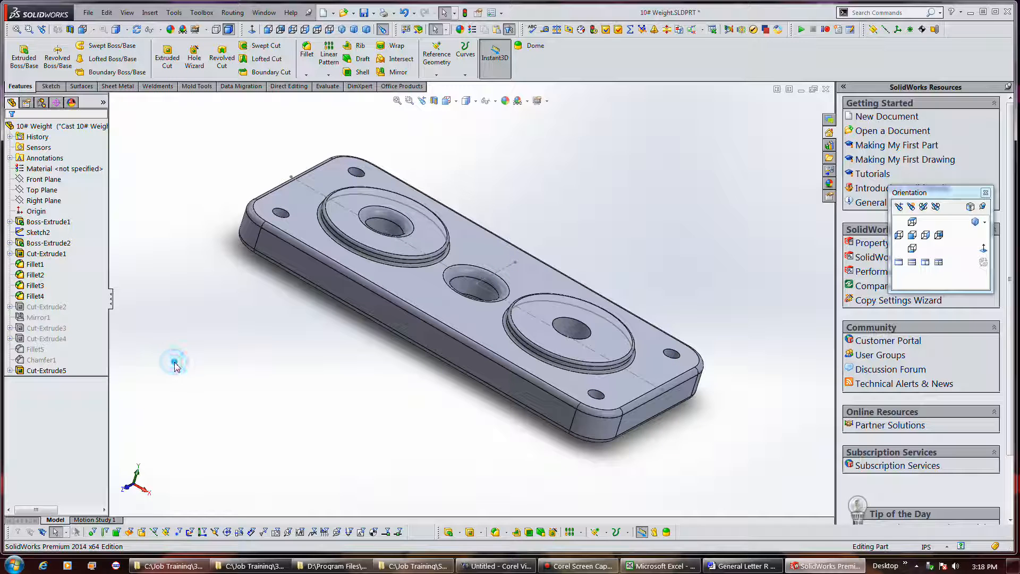
click(56, 309)
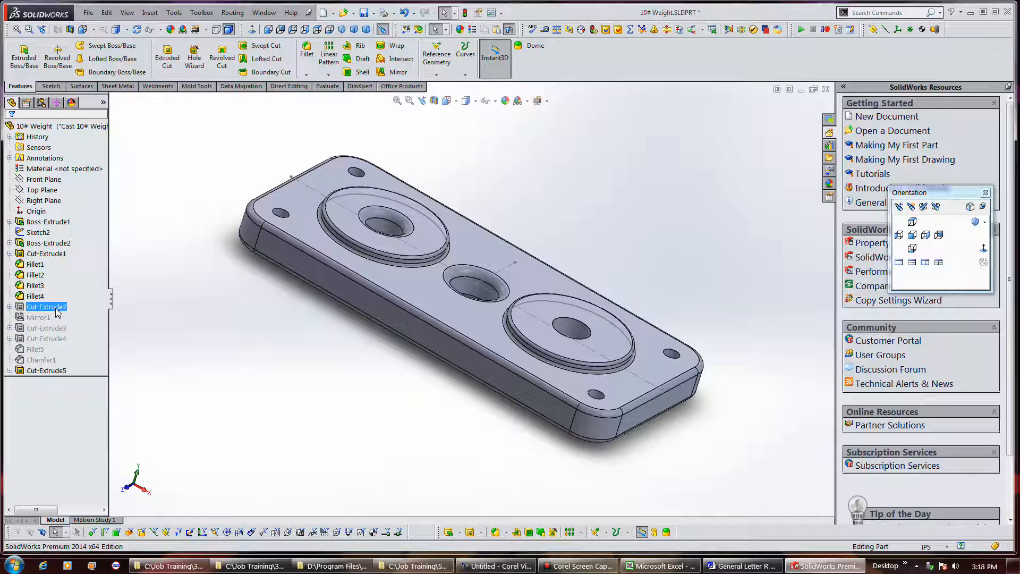
click(56, 318)
click(55, 328)
click(53, 339)
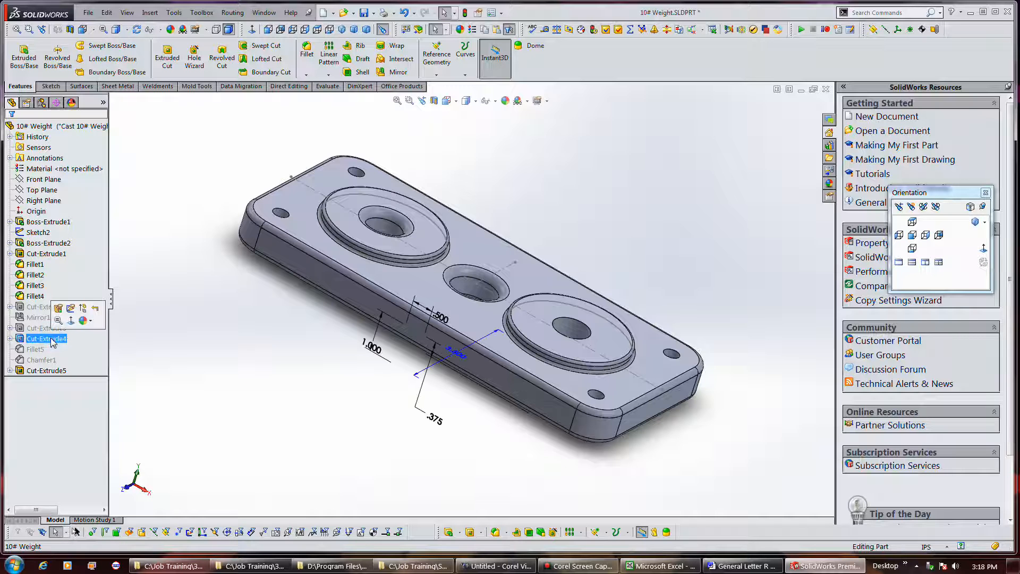
ctrl+click(55, 328)
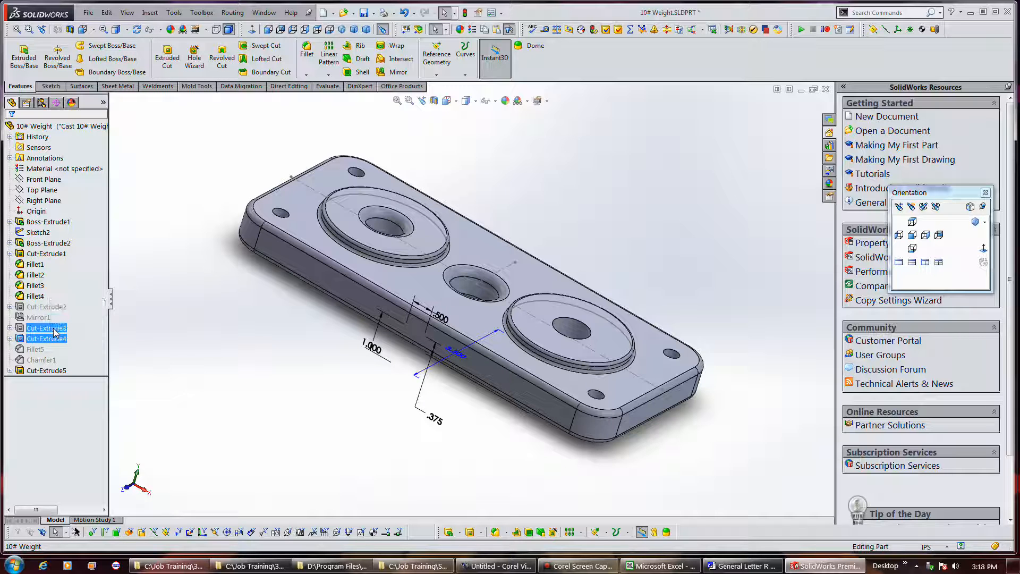
ctrl+click(55, 328)
click(52, 309)
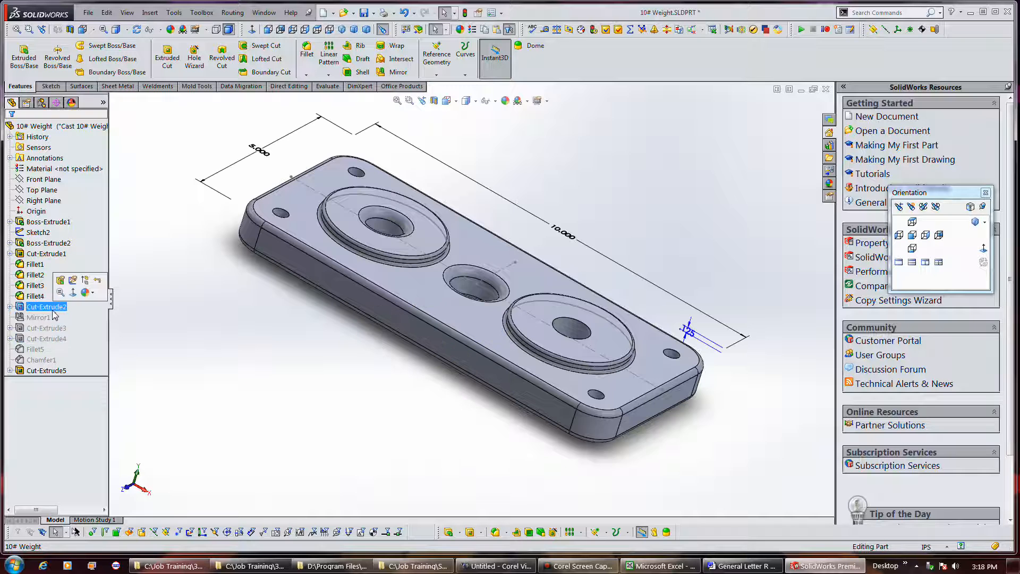
ctrl+click(47, 339)
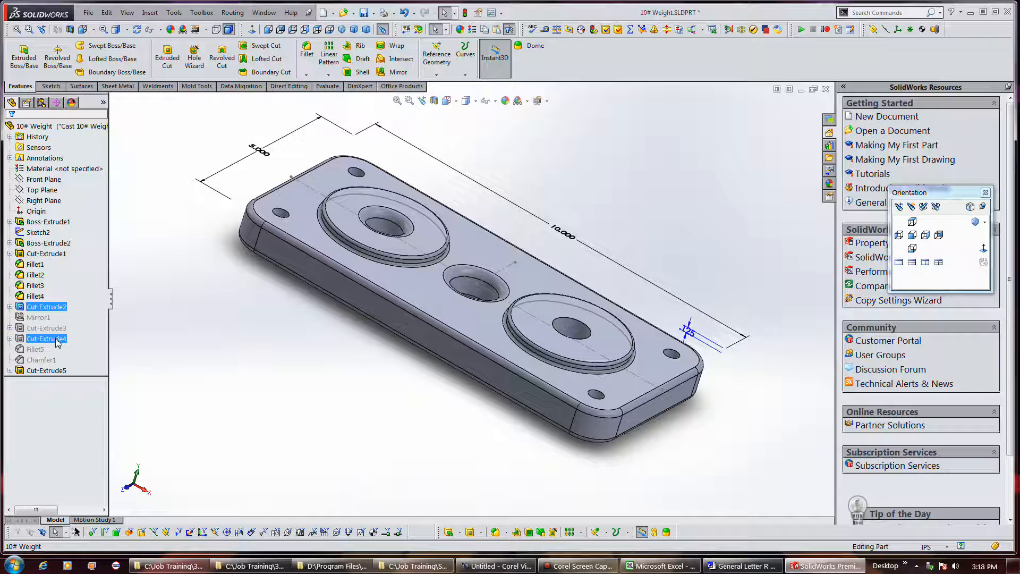
ctrl+click(59, 341)
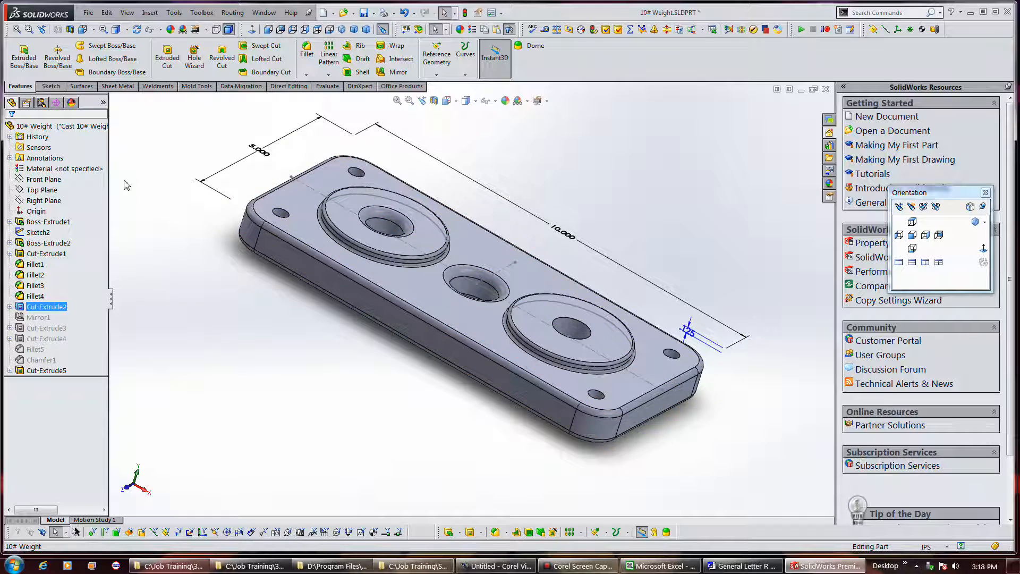
Activate the Machined 10# Weight configuration and show the plate in isometric view
click(41, 102)
click(37, 149)
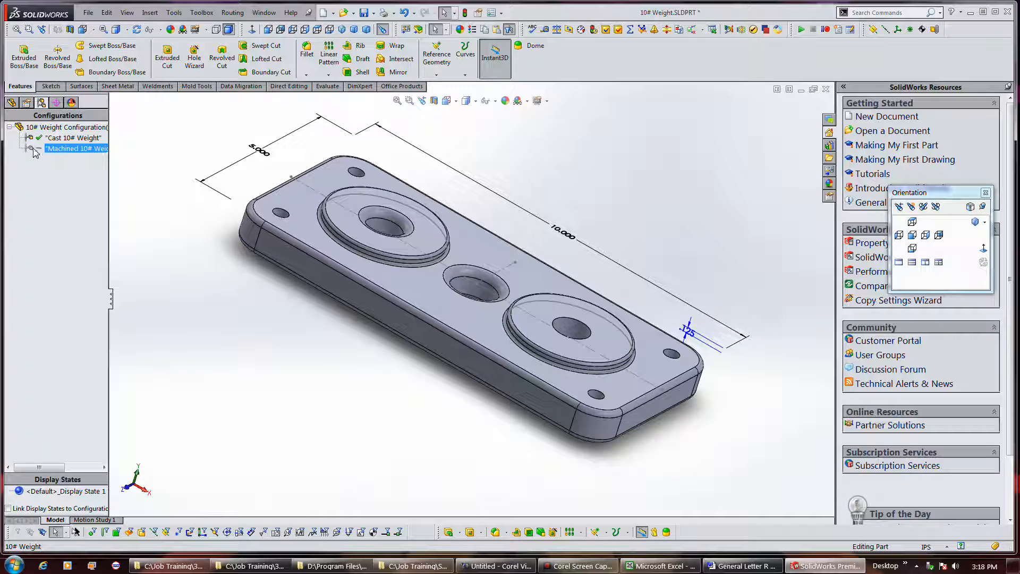
double_click(36, 149)
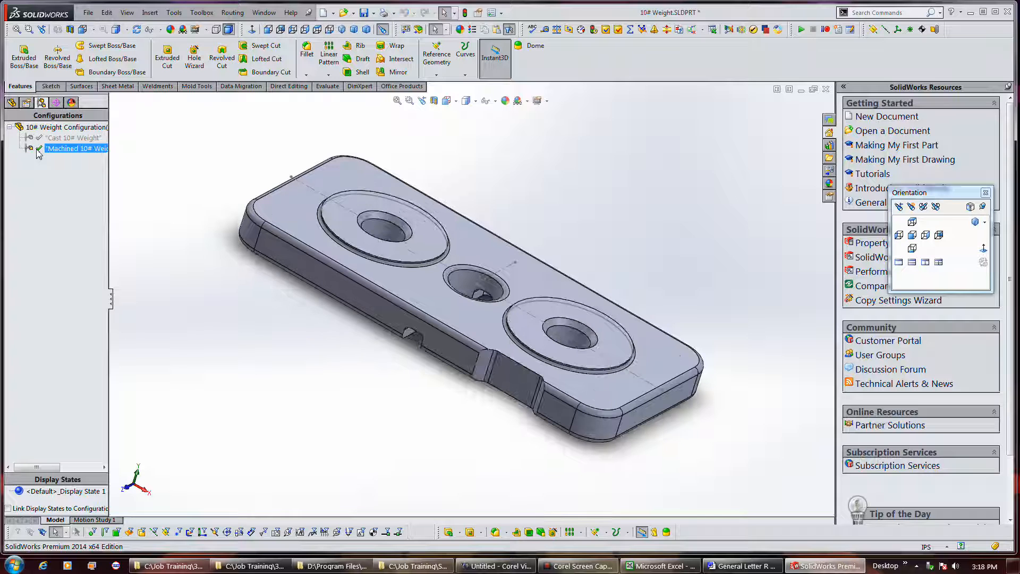
click(154, 215)
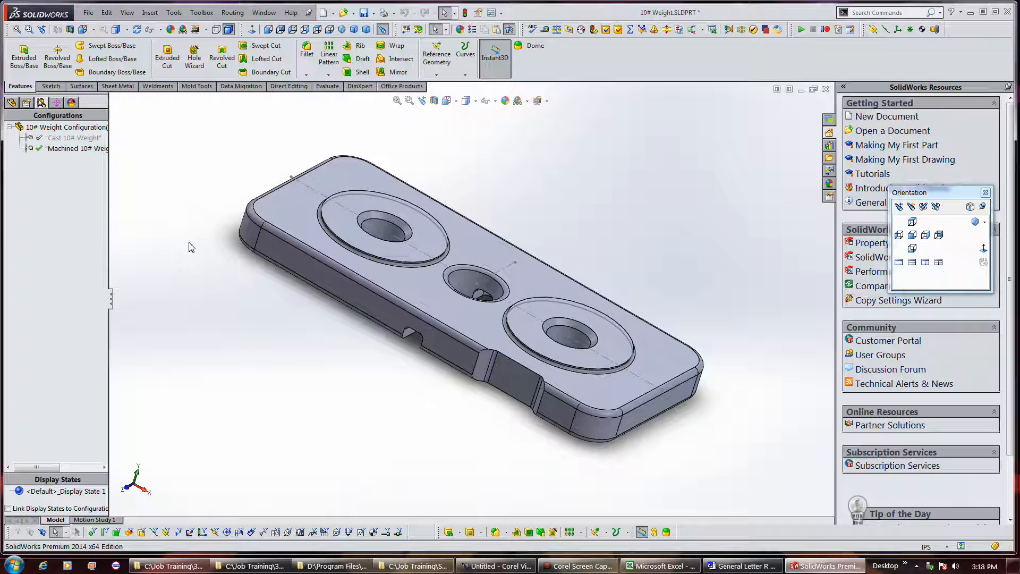
click(972, 221)
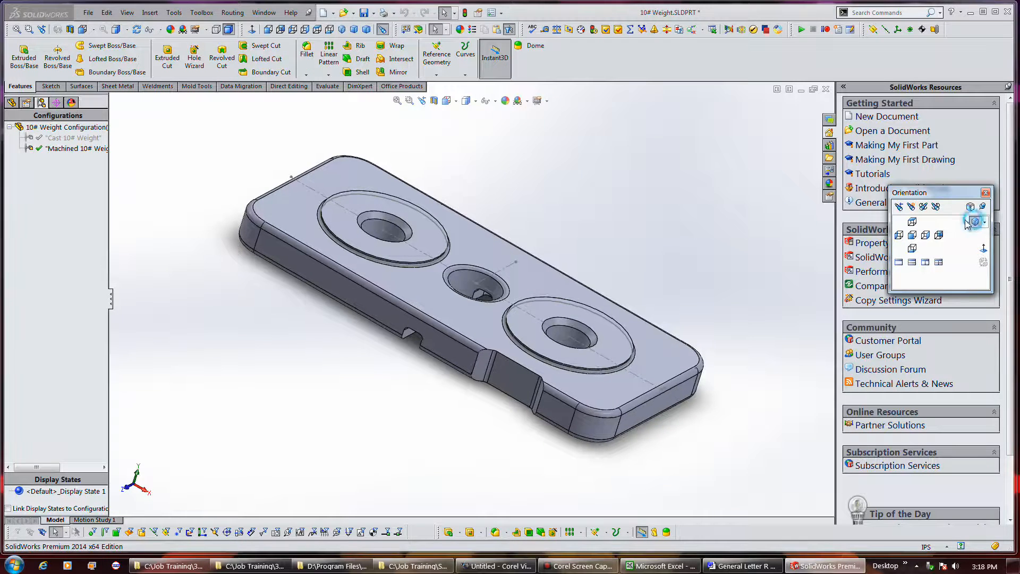
Examine the machined configuration's feature tree for which cuts, fillets and chamfers are active or suppressed
click(69, 149)
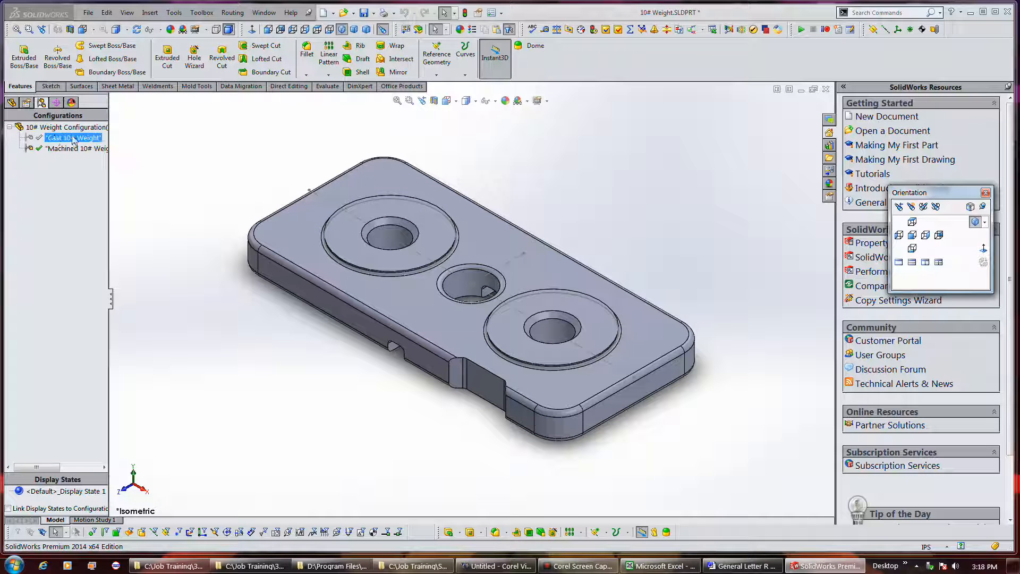
click(12, 102)
click(48, 338)
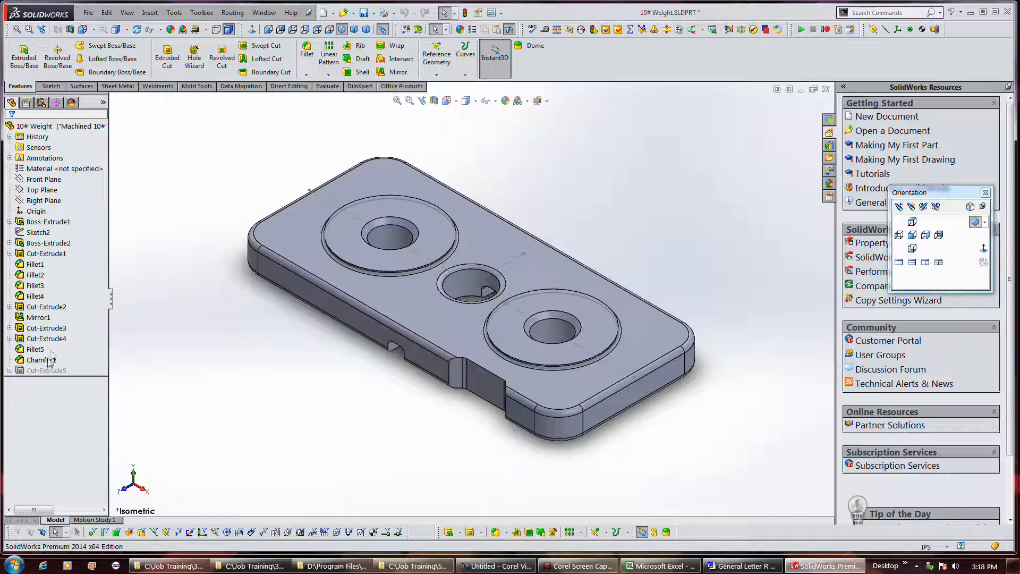
Check the suppressed corner-hole cut in the machined configuration, and activate the Cast 10# Weight configuration
click(43, 360)
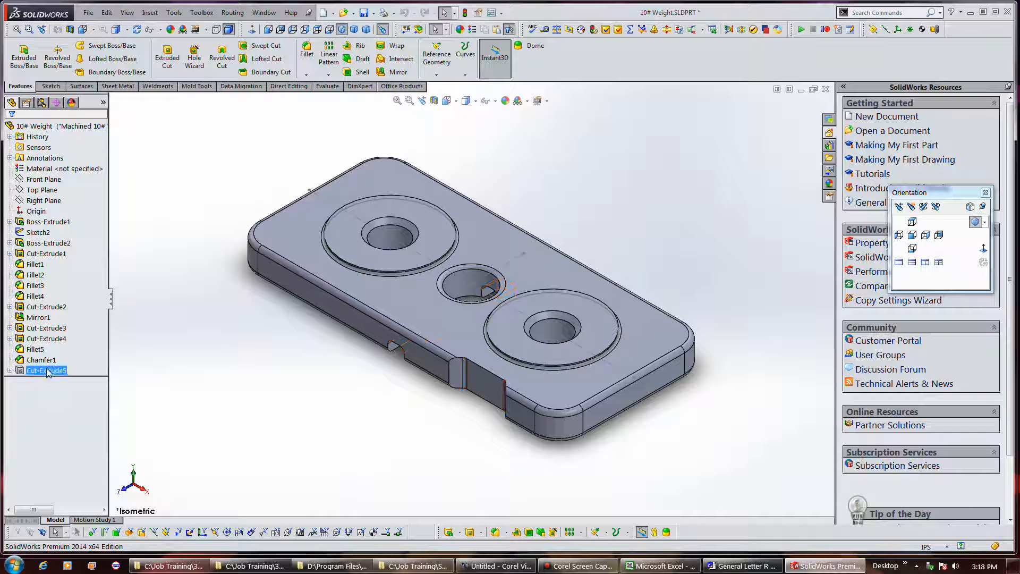
click(36, 126)
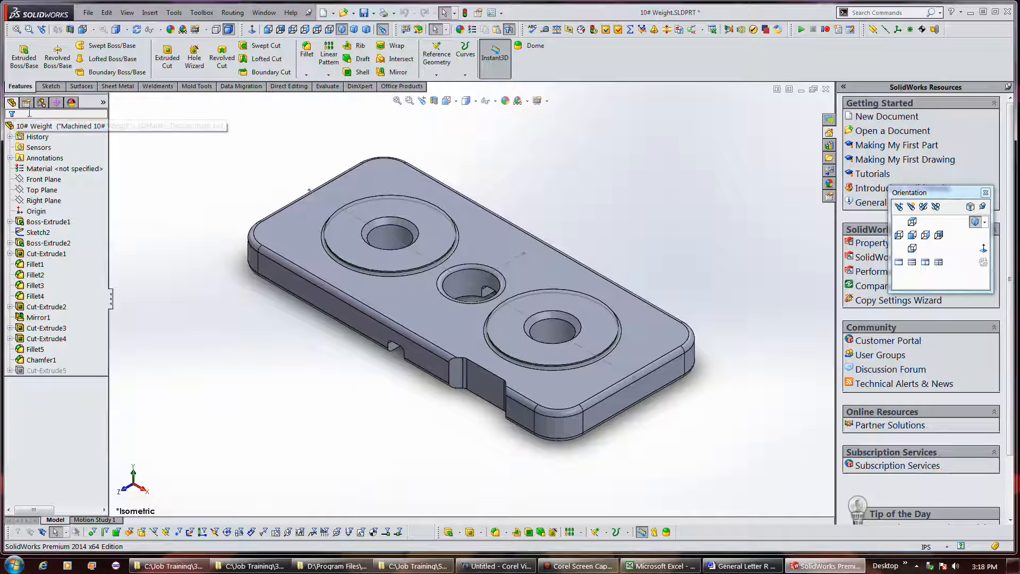
click(26, 102)
click(11, 103)
click(42, 103)
click(49, 139)
double_click(48, 138)
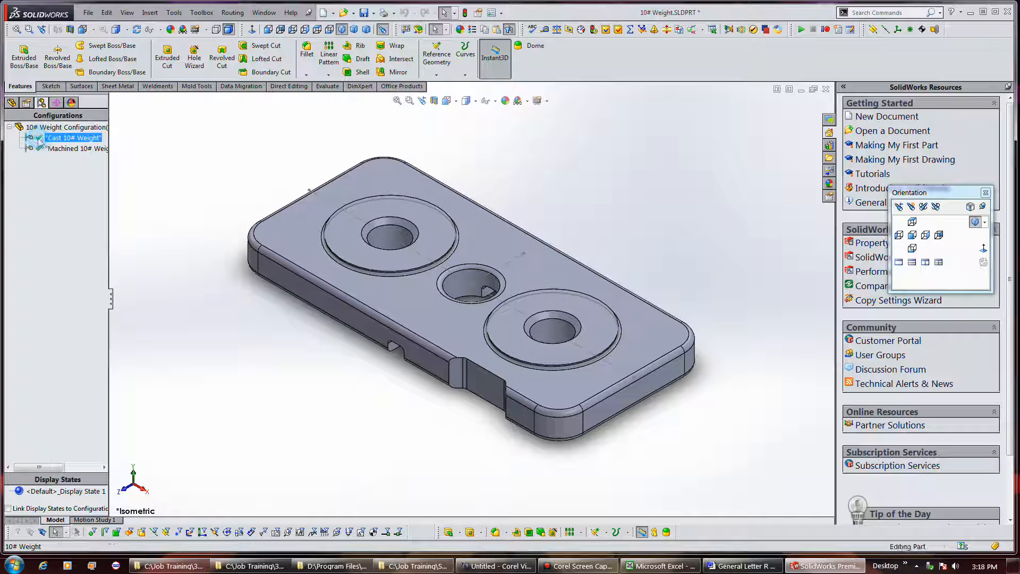
Examine the mirror, cuts, fillet and chamfer that are suppressed in the cast configuration's feature tree
click(12, 102)
click(38, 318)
click(42, 328)
click(41, 338)
click(38, 349)
click(36, 360)
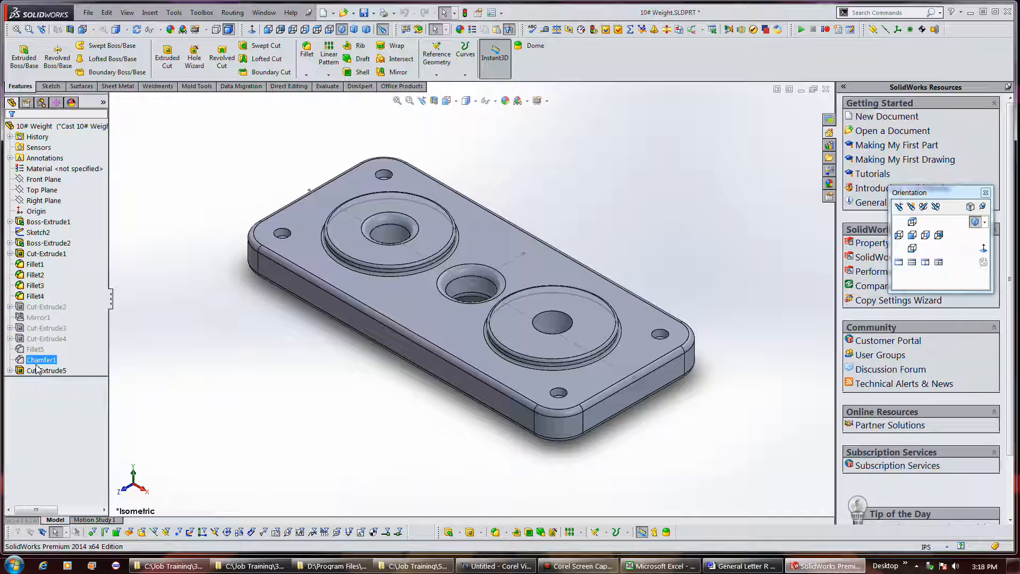
click(39, 340)
drag(36, 342, 39, 331)
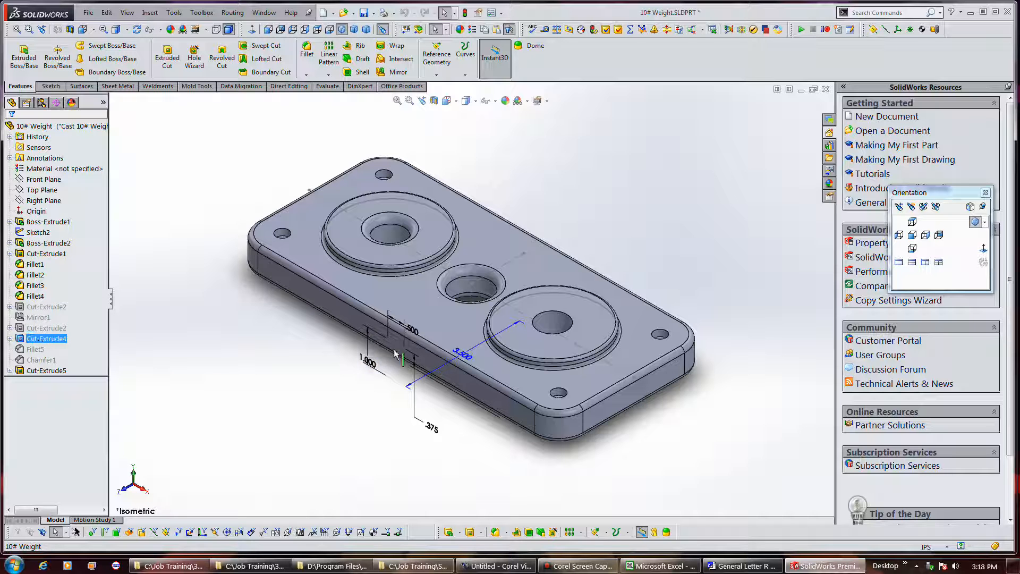
click(53, 329)
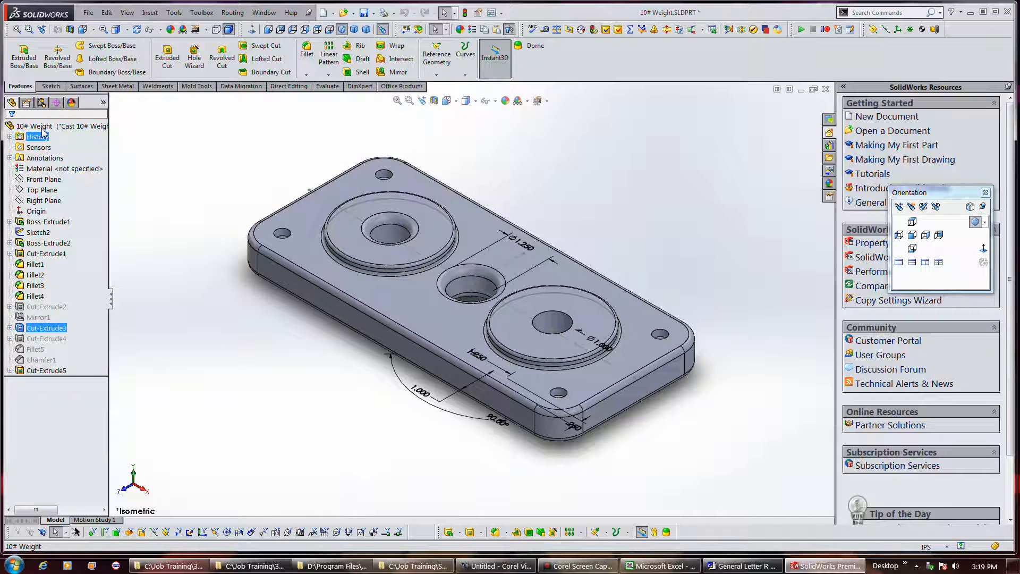
ctrl+click(40, 308)
Roll the cast configuration's feature tree back to just before the corner-hole cut Cut-Extrude5
drag(85, 376, 81, 366)
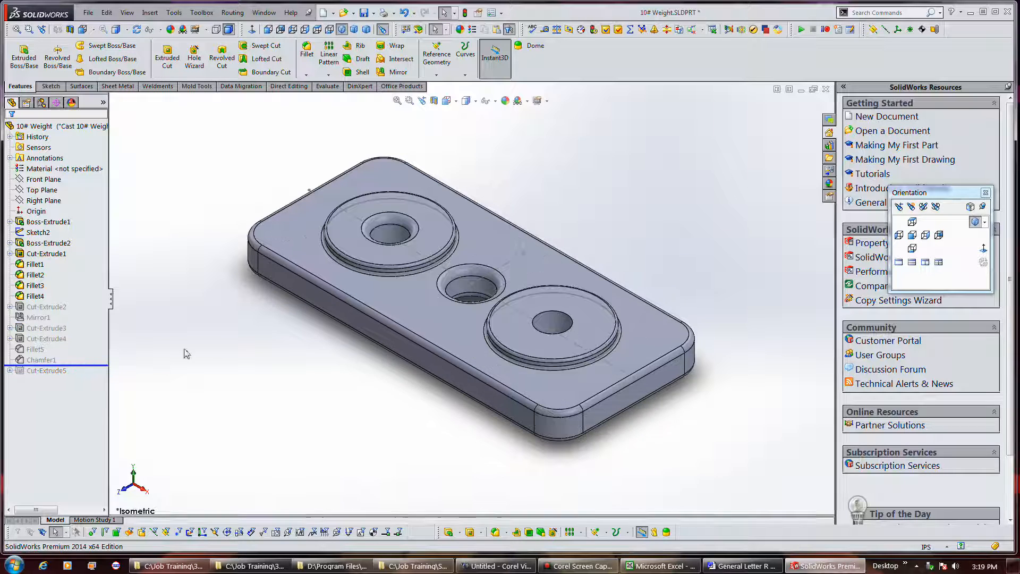
click(363, 12)
click(516, 534)
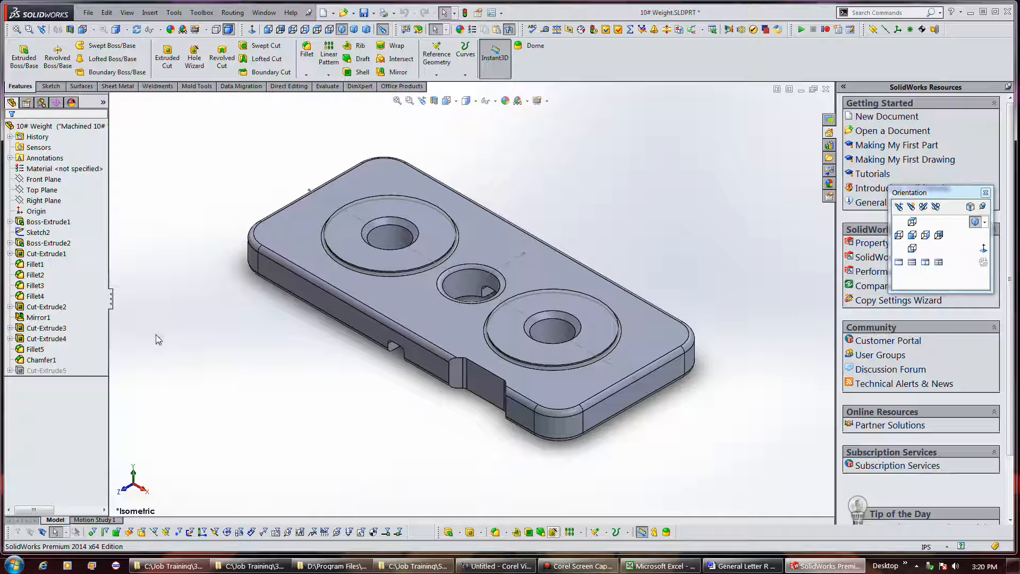
Unsuppress the corner-hole cut Cut-Extrude5 in the Machined 10# Weight configuration
click(55, 372)
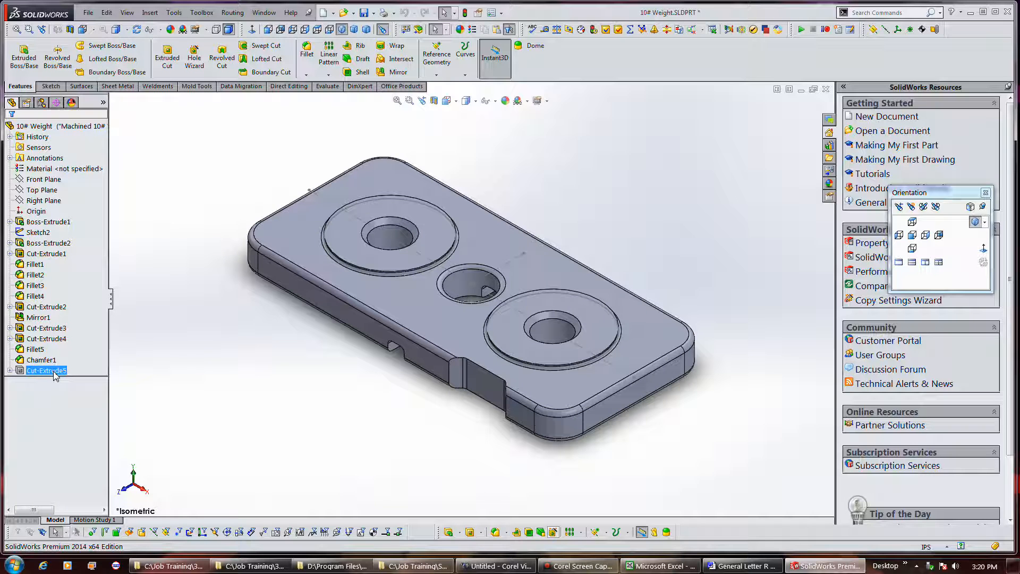
click(42, 102)
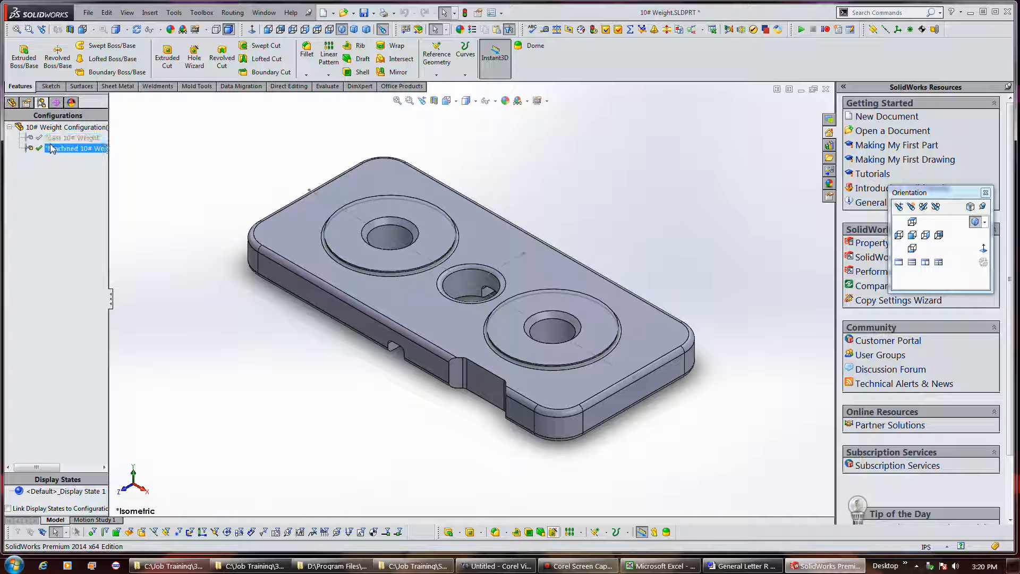
double_click(53, 148)
click(11, 102)
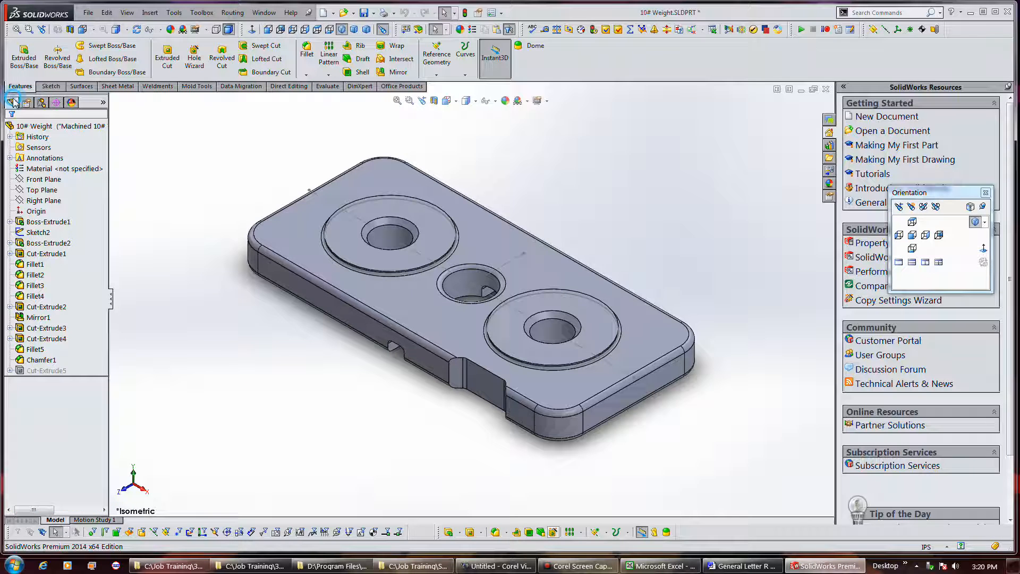
click(33, 372)
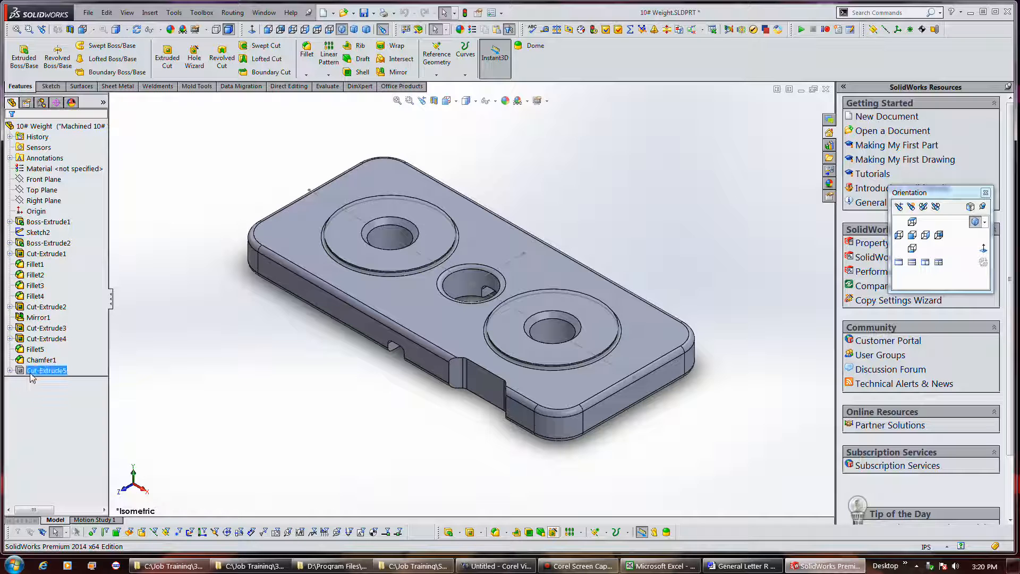
right_click(33, 371)
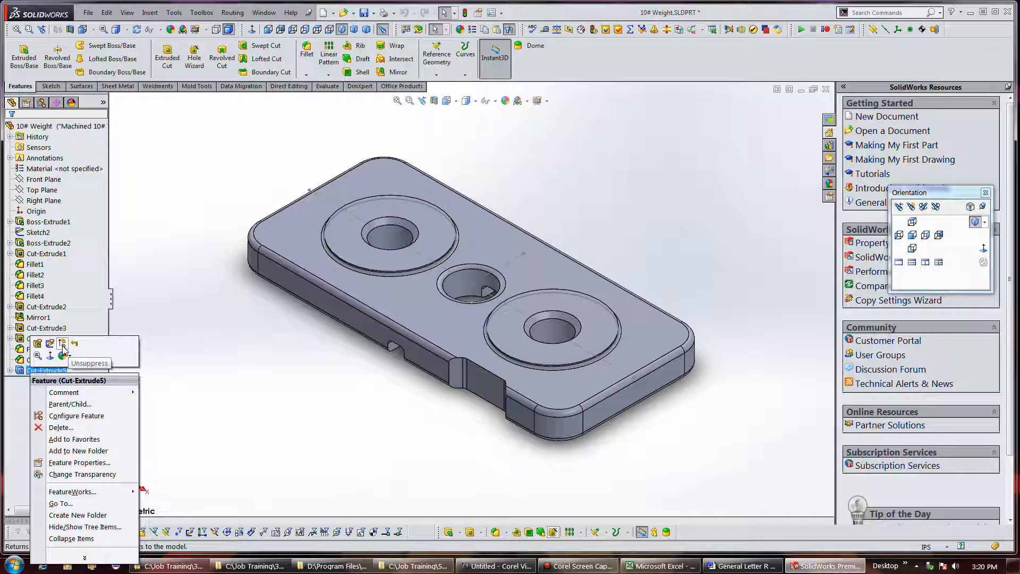
click(63, 344)
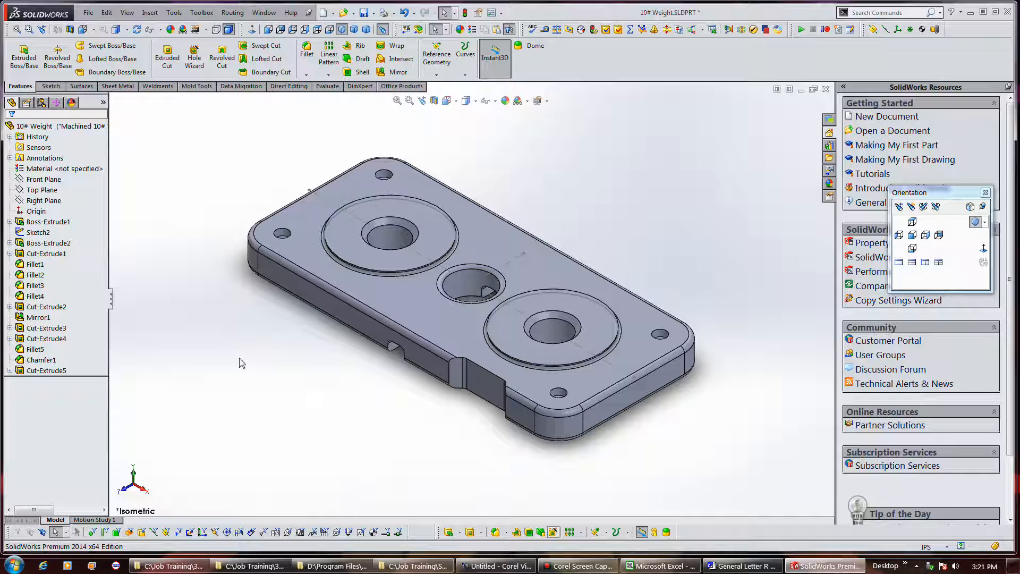
Activate the Cast 10# Weight configuration and check its suppressed machining features in the feature tree
click(41, 102)
click(39, 138)
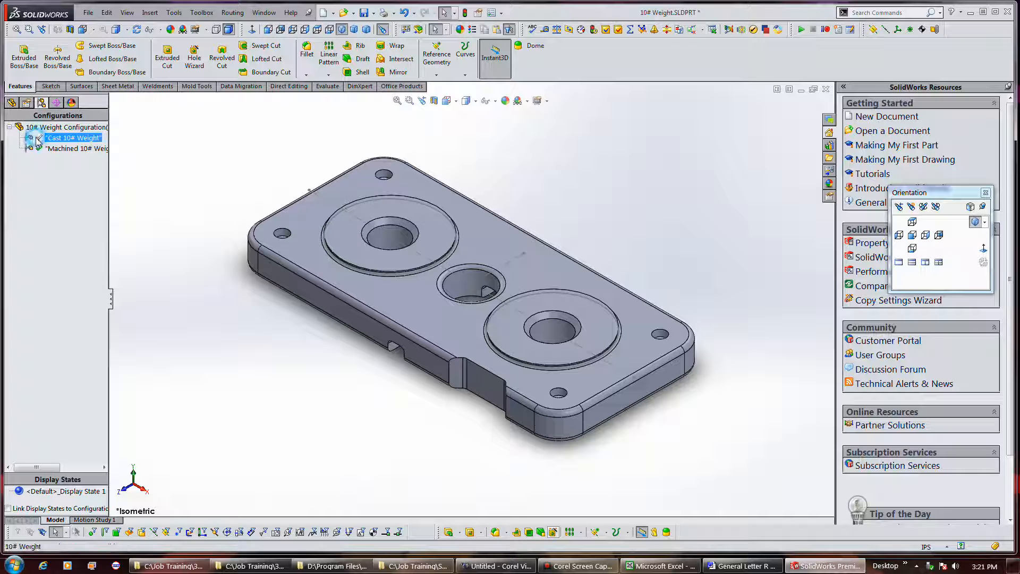
double_click(38, 139)
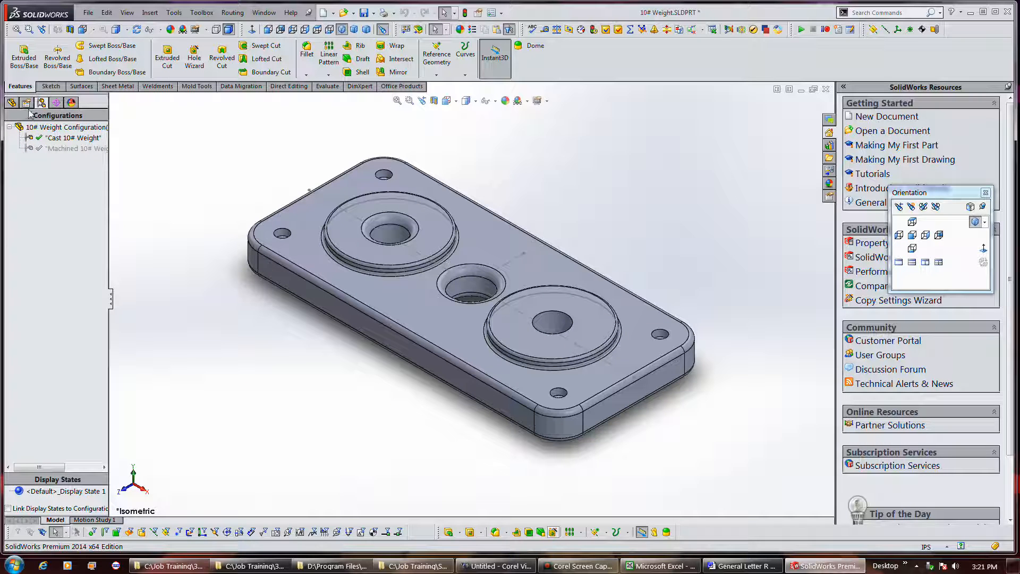
click(11, 102)
click(39, 318)
click(43, 339)
key(Escape)
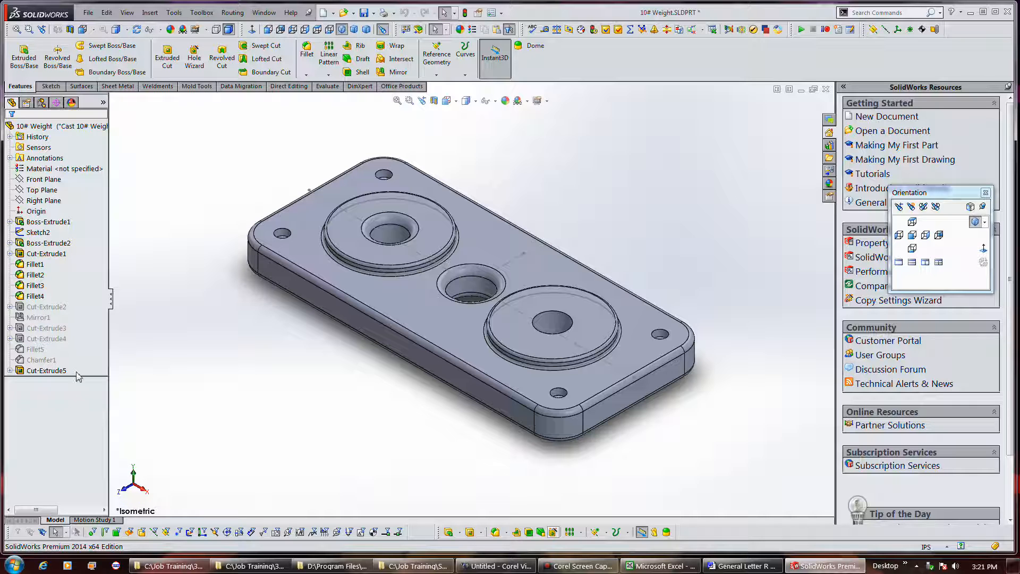
Suppress the corner-hole cut Cut-Extrude5 in the cast configuration
mouse_move(84, 375)
mouse_down()
mouse_move(85, 366)
mouse_move(81, 376)
mouse_up()
right_click(58, 371)
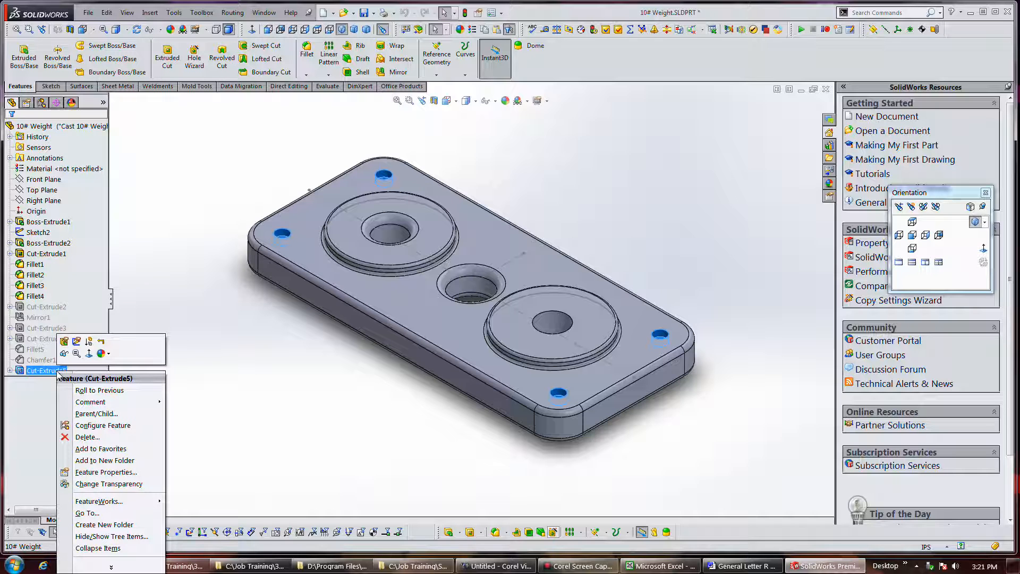
click(88, 341)
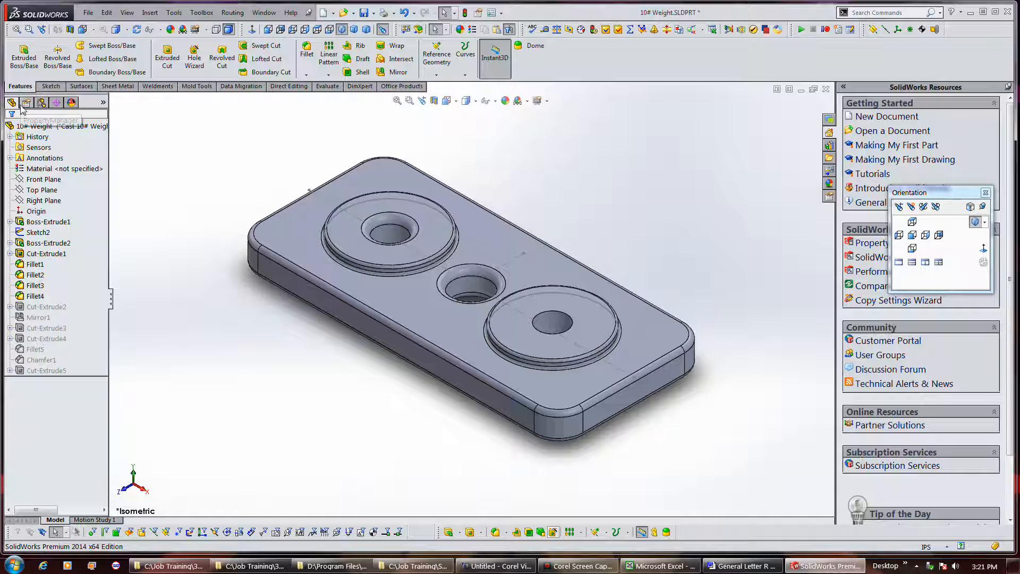
Activate the Machined 10# Weight configuration and suppress its corner-hole cut Cut-Extrude5
click(41, 102)
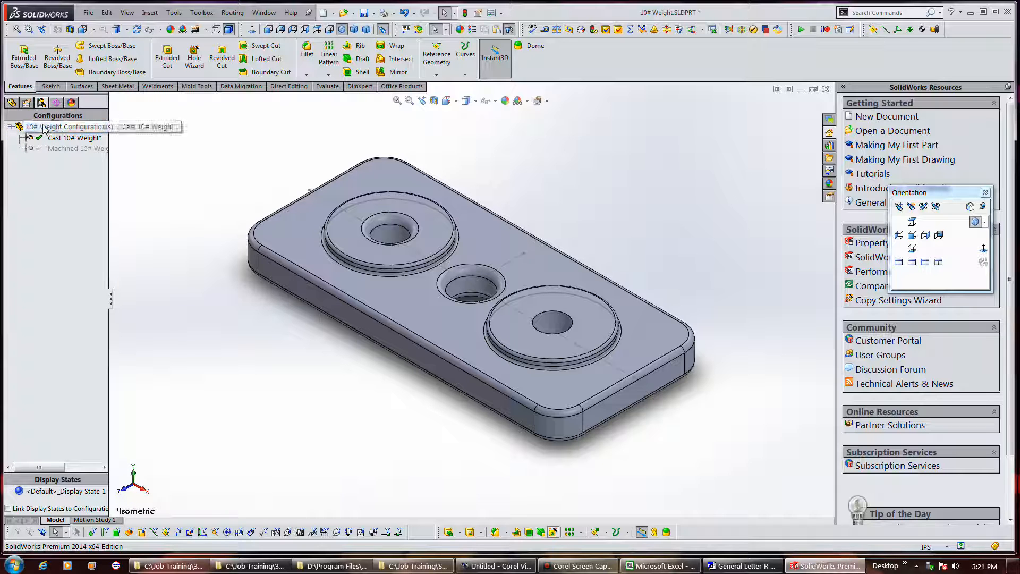
double_click(37, 149)
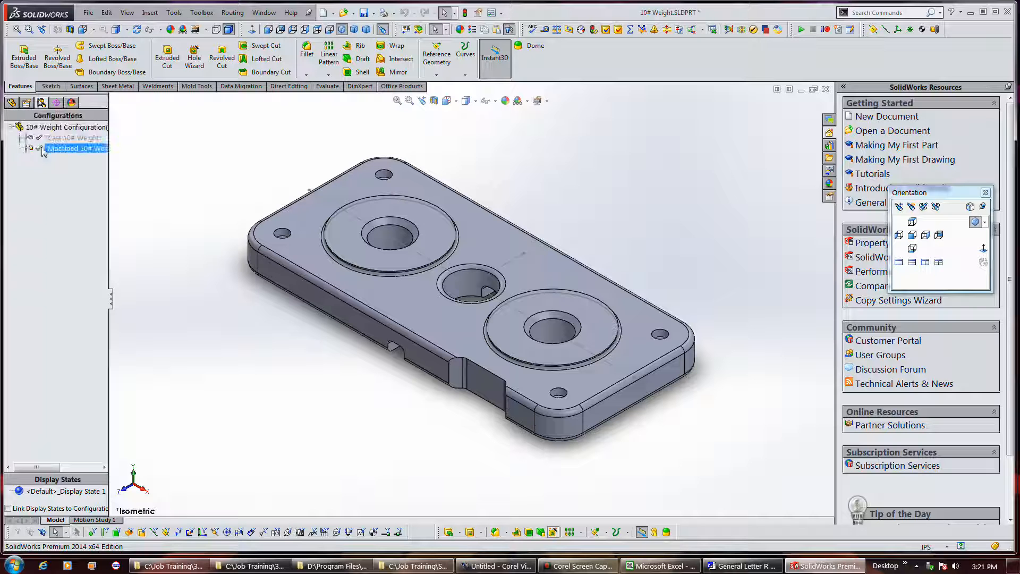
click(11, 103)
click(43, 370)
right_click(42, 372)
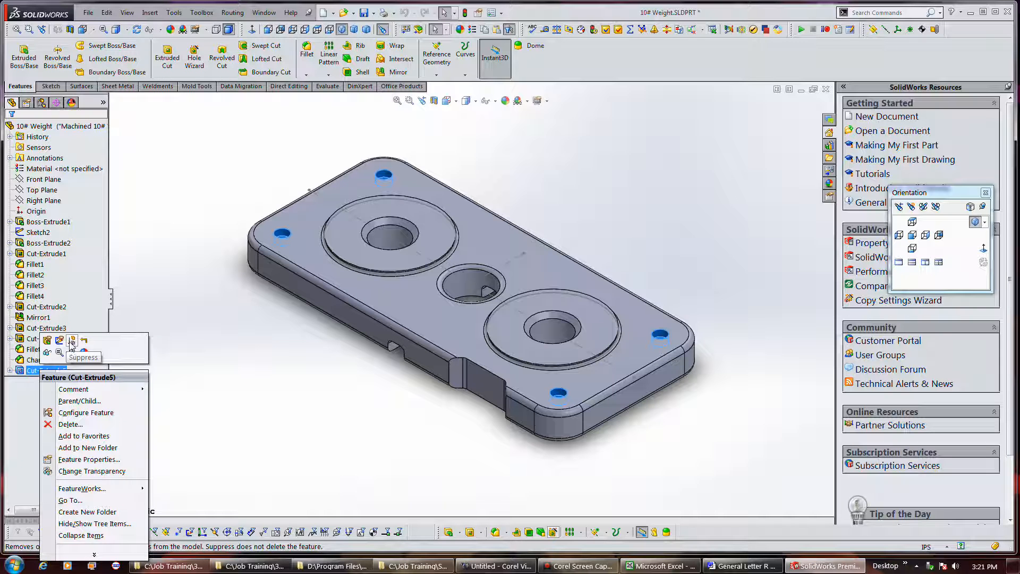
click(72, 341)
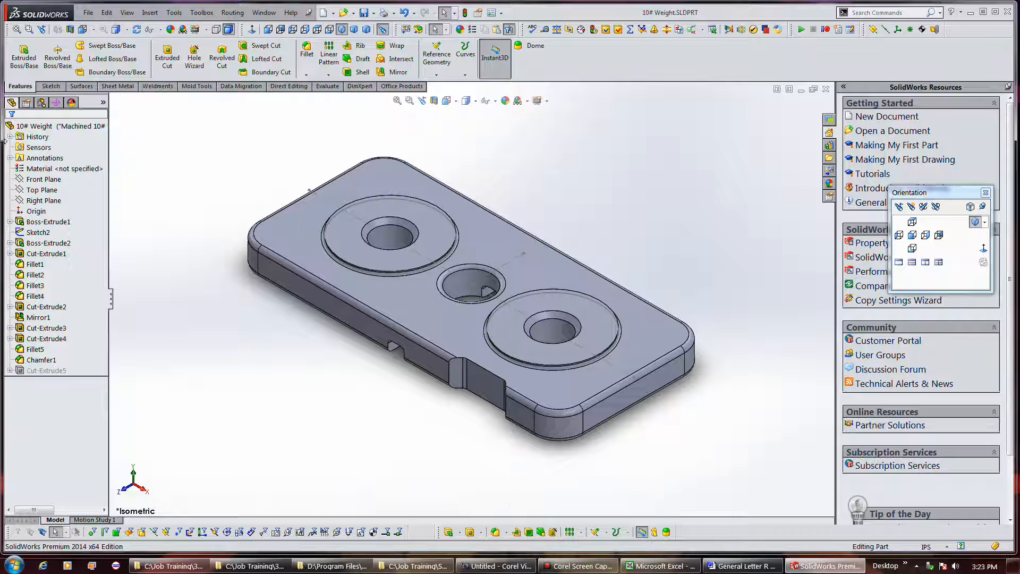
Show the Cast 10# Weight configuration again
click(41, 102)
click(59, 138)
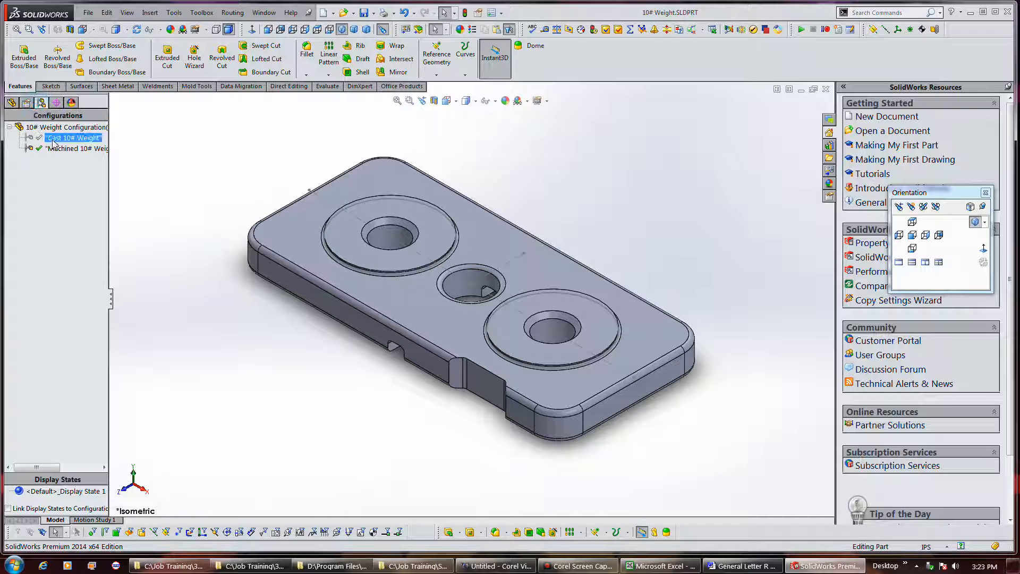
right_click(55, 140)
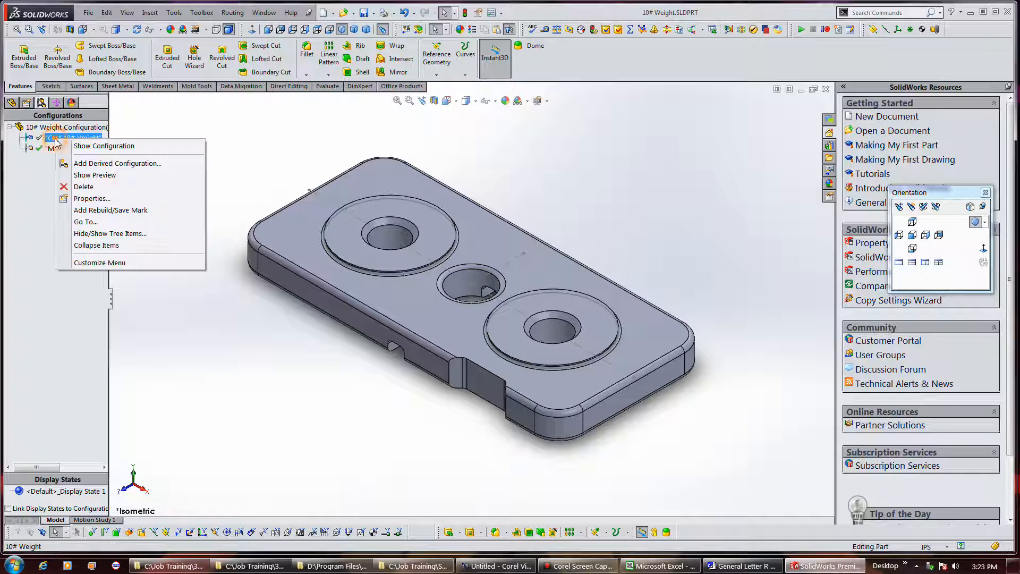
click(77, 146)
click(83, 150)
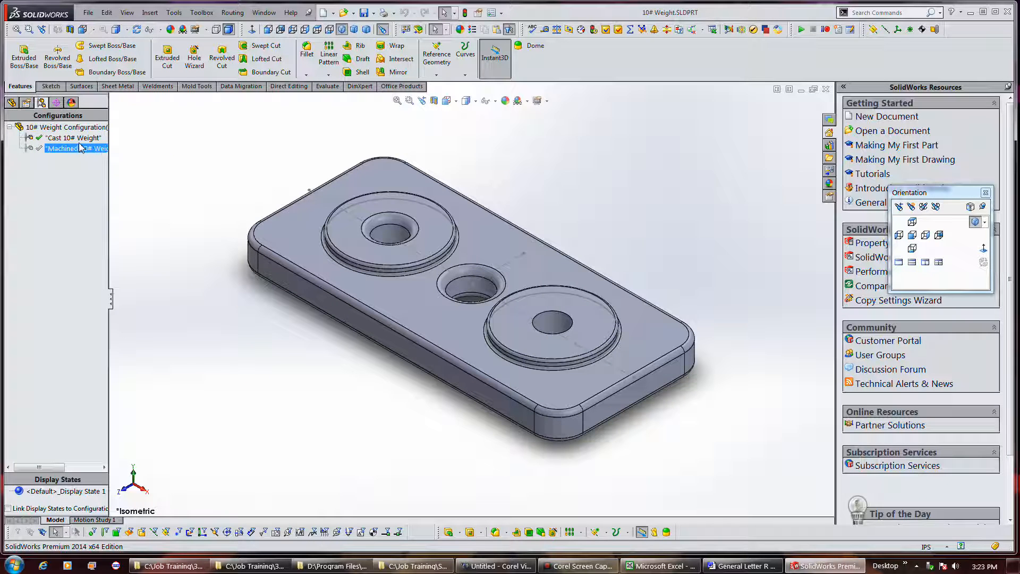
Review the cast configuration's properties, including its name, description, bill of materials and advanced options, and close them
right_click(79, 138)
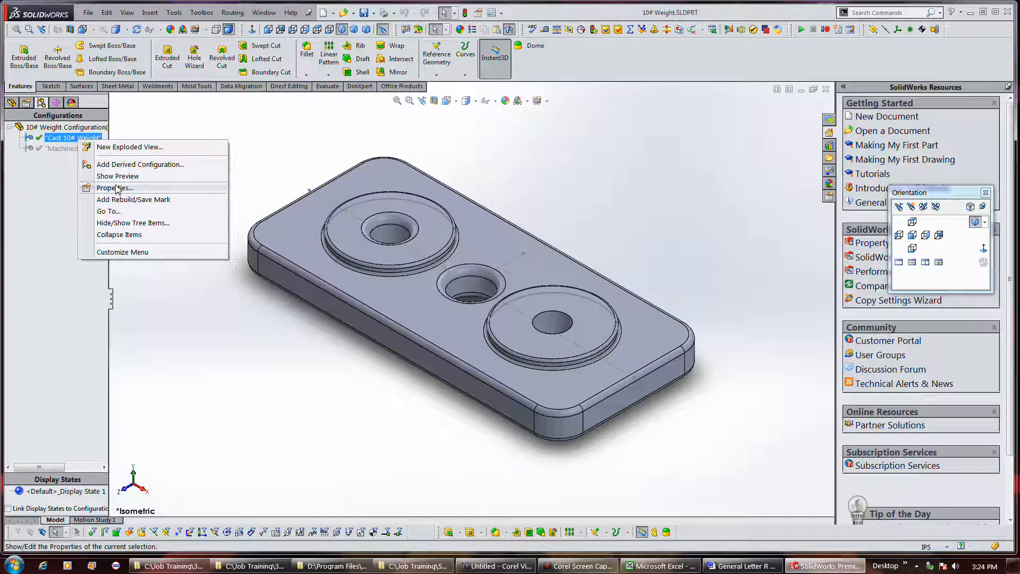
click(113, 188)
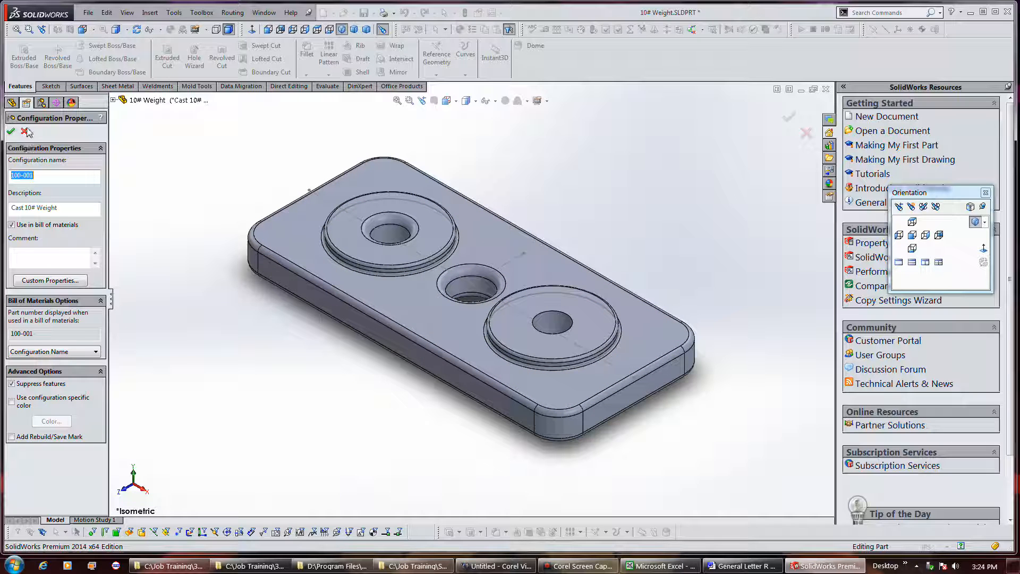
click(38, 104)
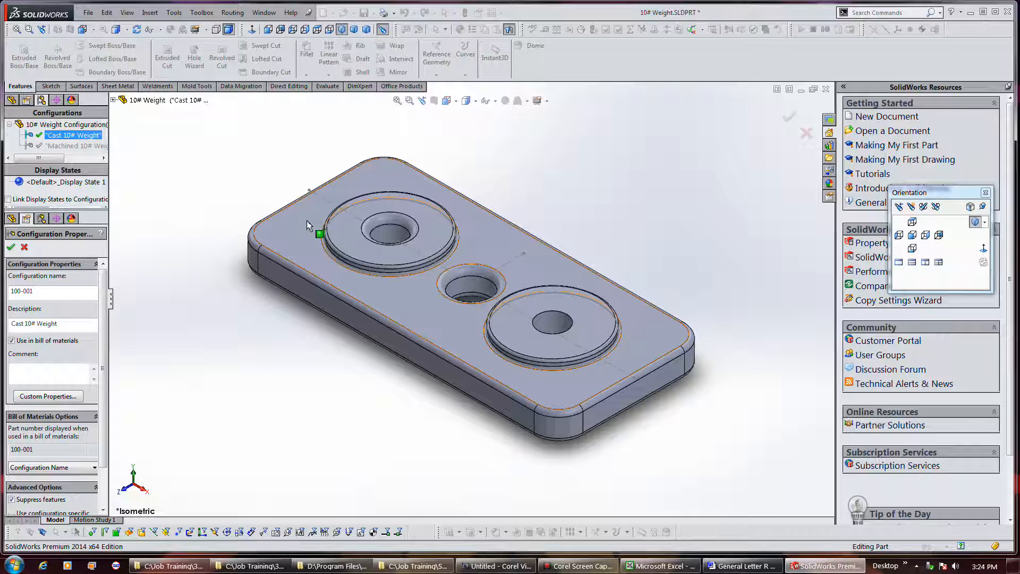
click(27, 100)
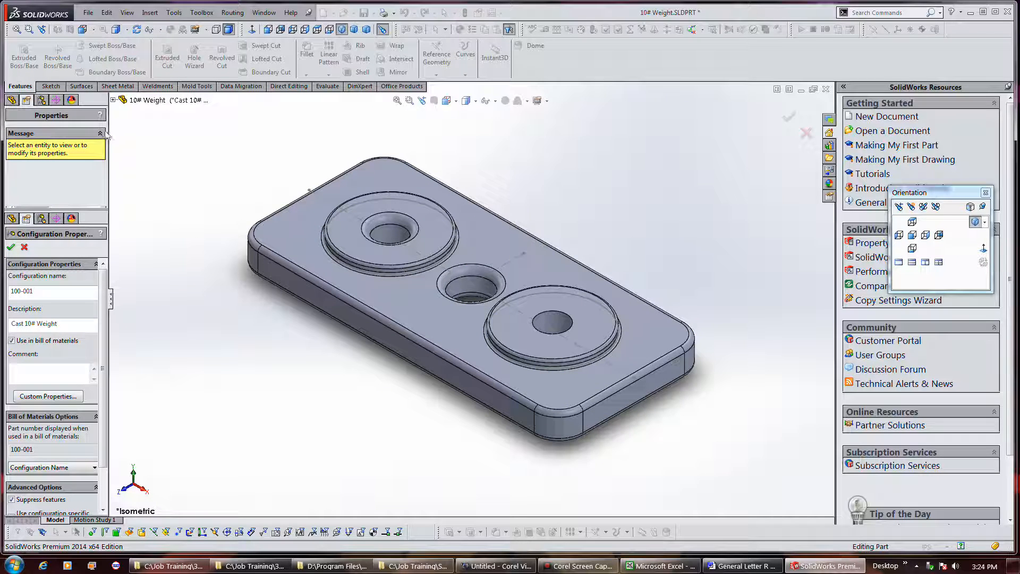
click(12, 247)
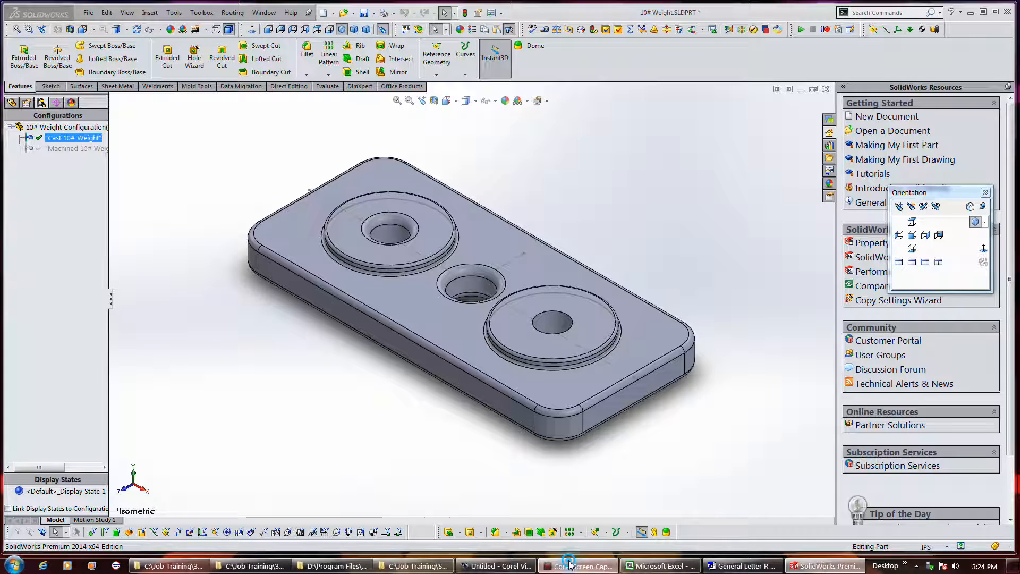
Activate the Machined 10# Weight configuration and open its configuration properties
double_click(69, 149)
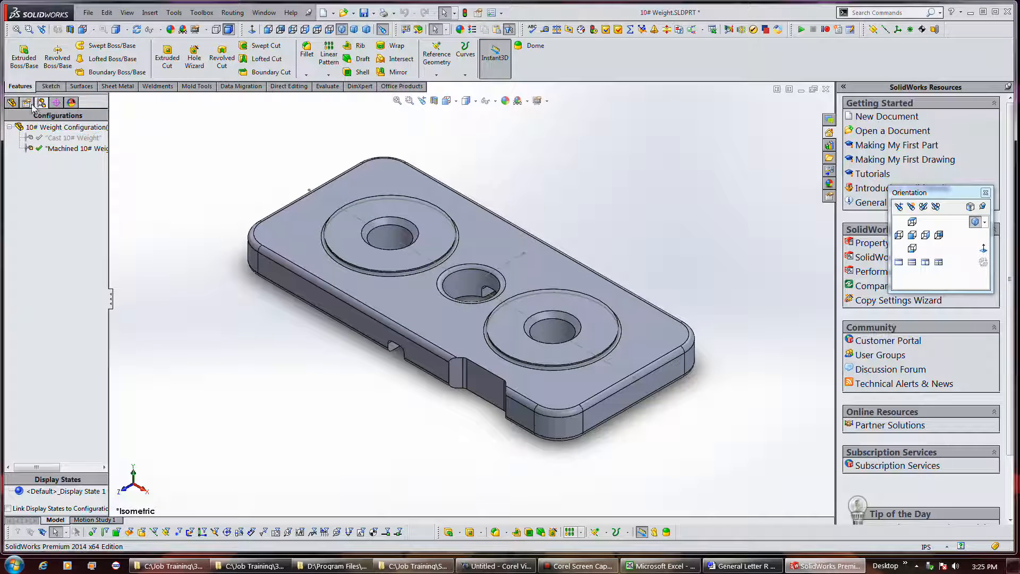
click(49, 149)
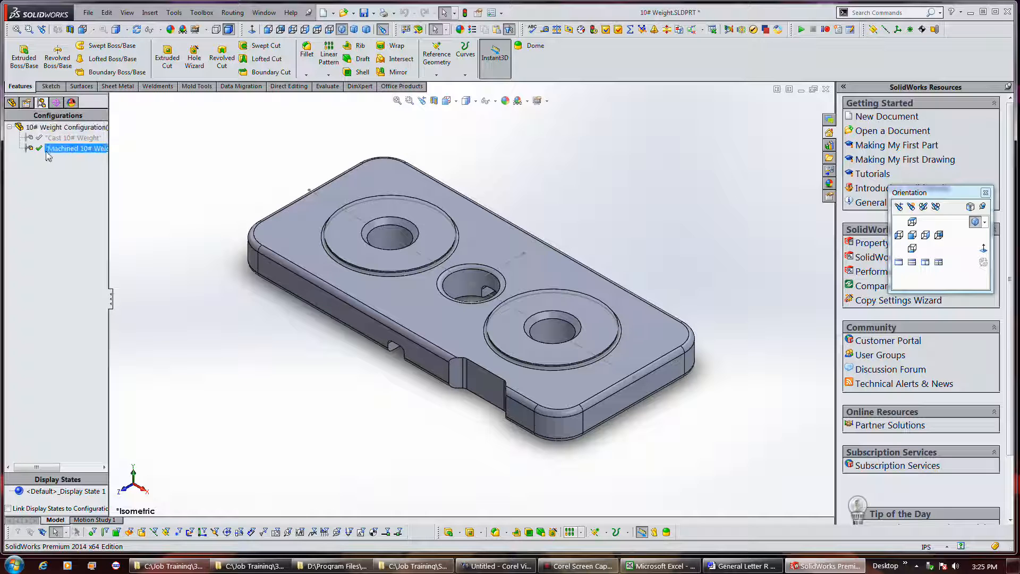
right_click(49, 154)
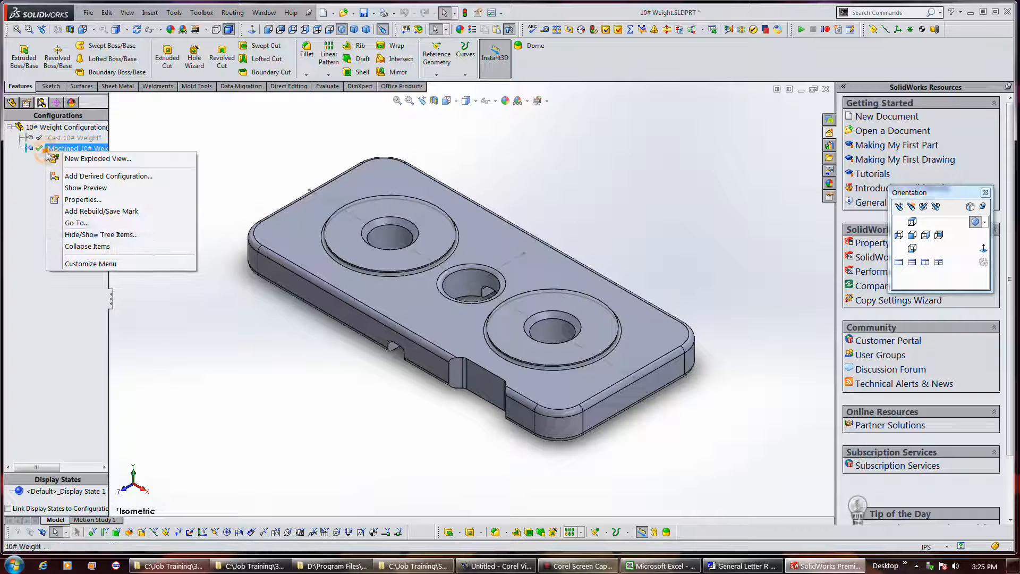
click(84, 202)
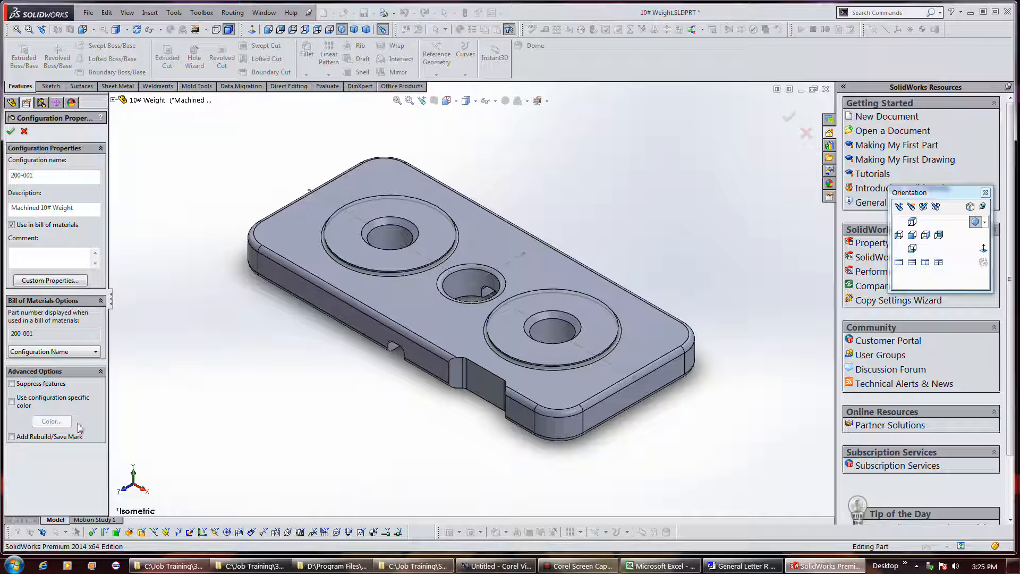
Close the machined configuration's properties, look over the new hole in the plate, and activate the Cast 10# Weight configuration
click(11, 131)
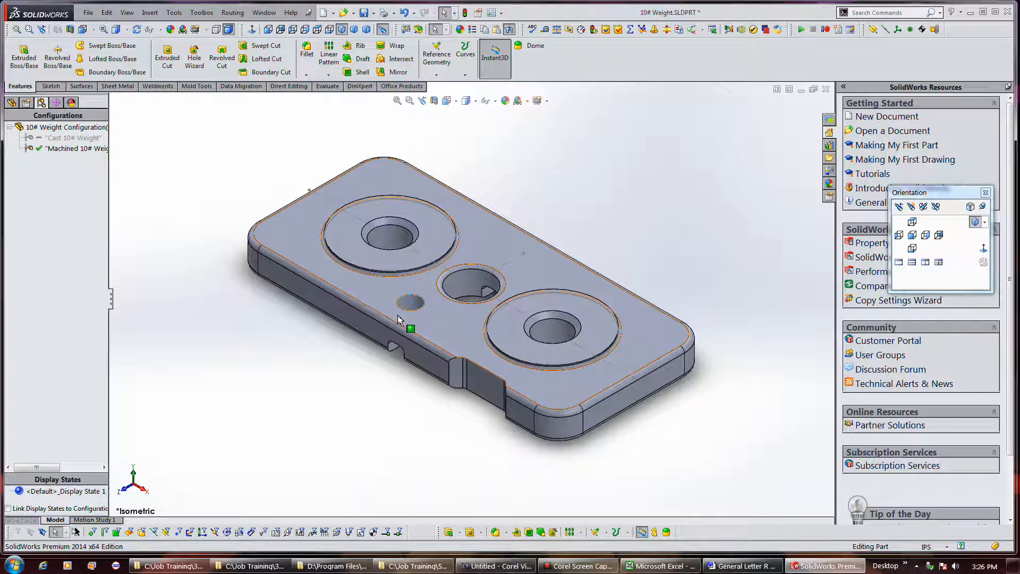
middle_drag(427, 396, 481, 434)
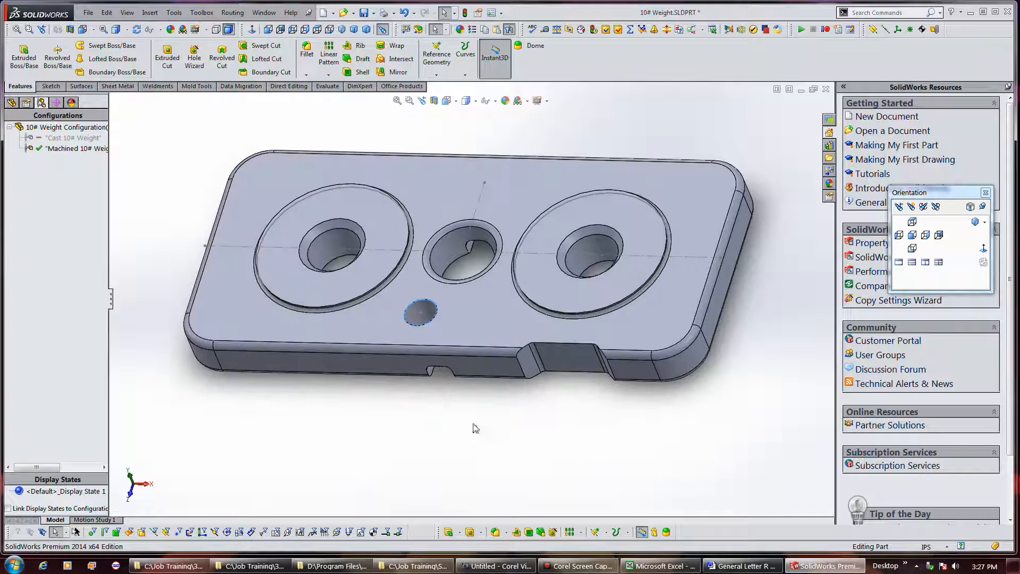
click(25, 103)
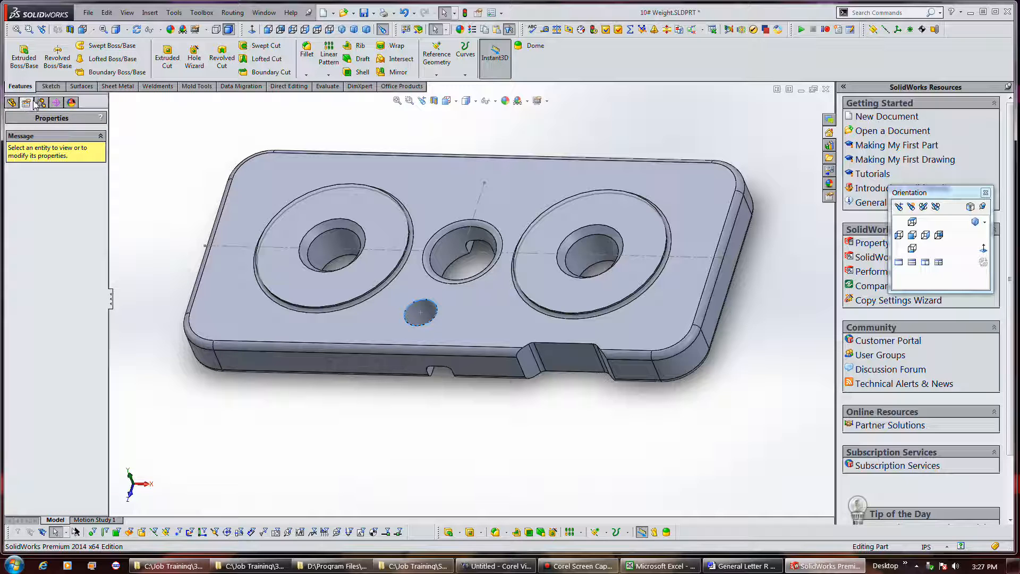
click(41, 103)
click(31, 137)
double_click(33, 138)
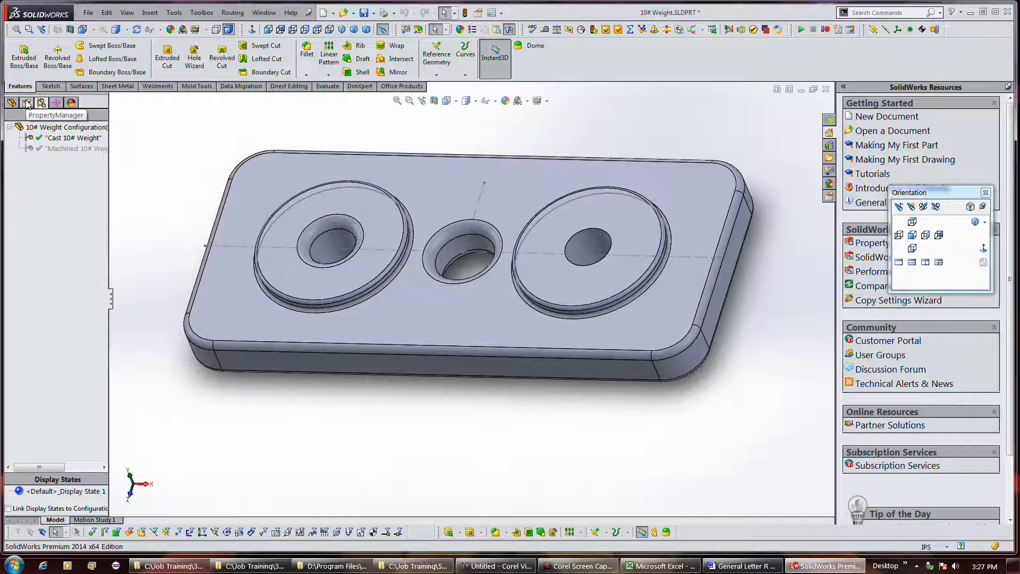
Review the configuration properties of Cast 10# Weight and, after activating it, of Machined 10# Weight
click(562, 564)
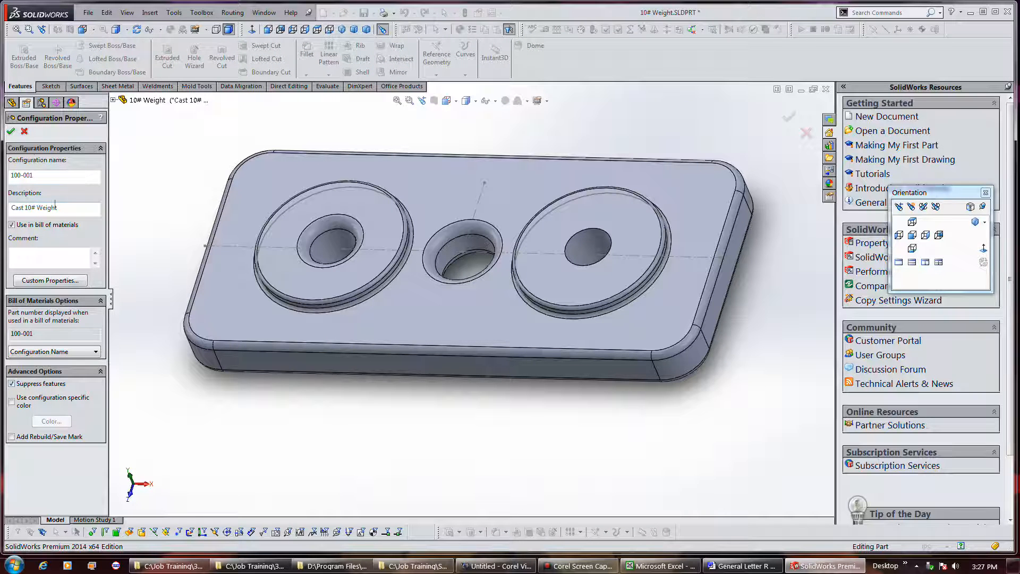
click(11, 130)
ctrl+click(40, 149)
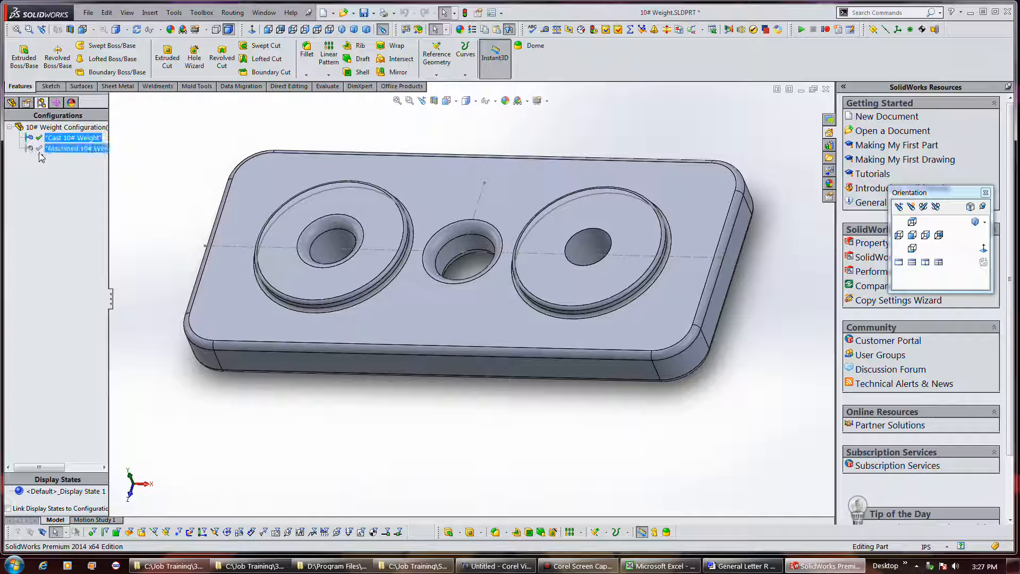
double_click(56, 148)
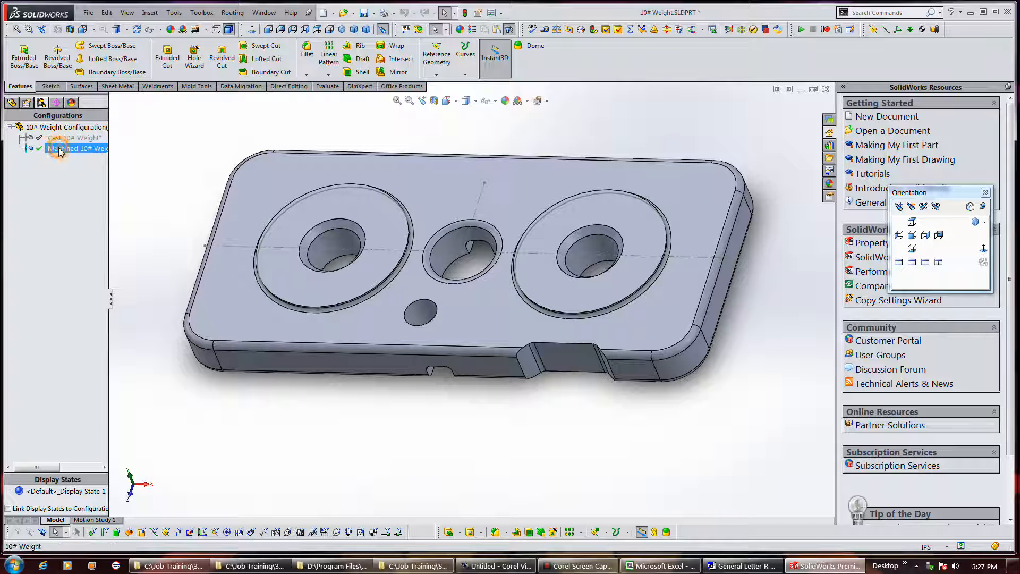
right_click(59, 148)
click(96, 196)
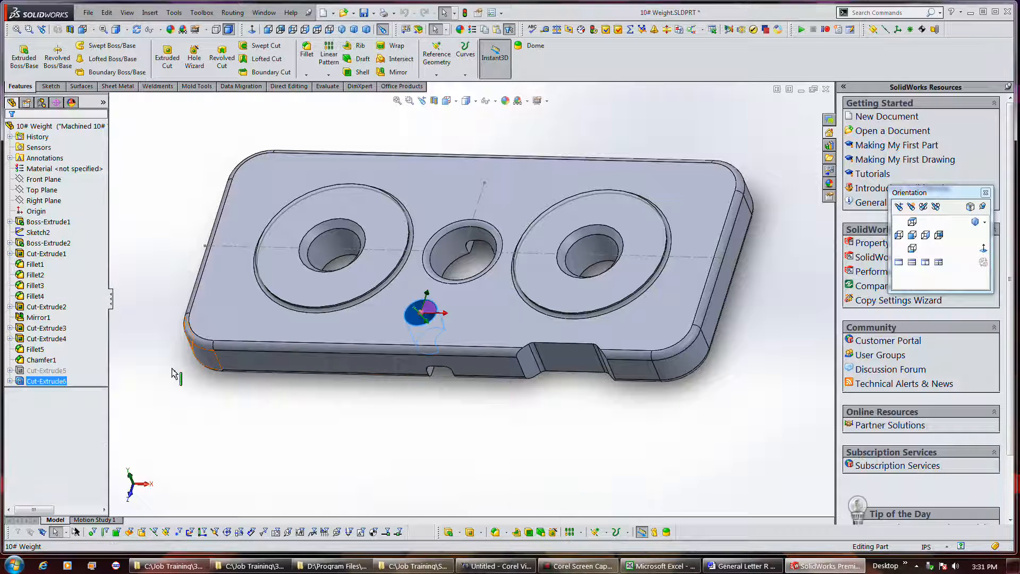
Compare the state of Cut-Extrude6 in the feature tree between the Machined 10# Weight and Cast 10# Weight configurations
click(118, 362)
click(53, 382)
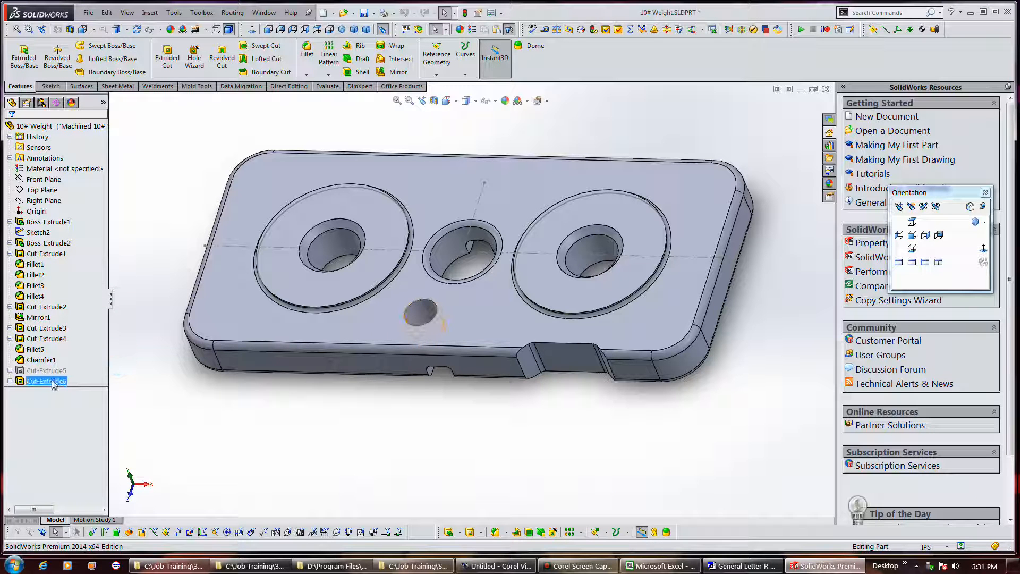
click(41, 102)
click(60, 139)
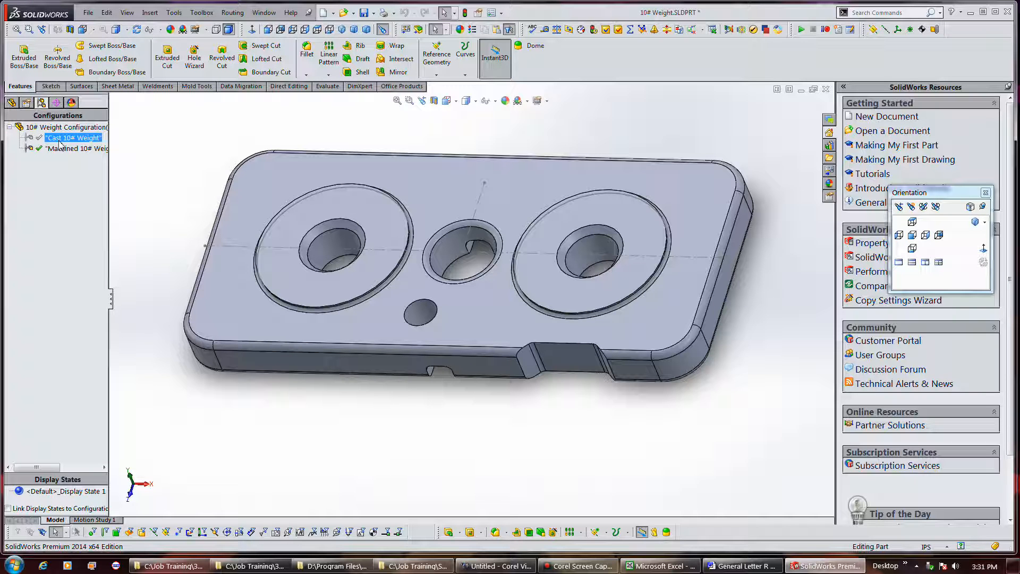
double_click(40, 139)
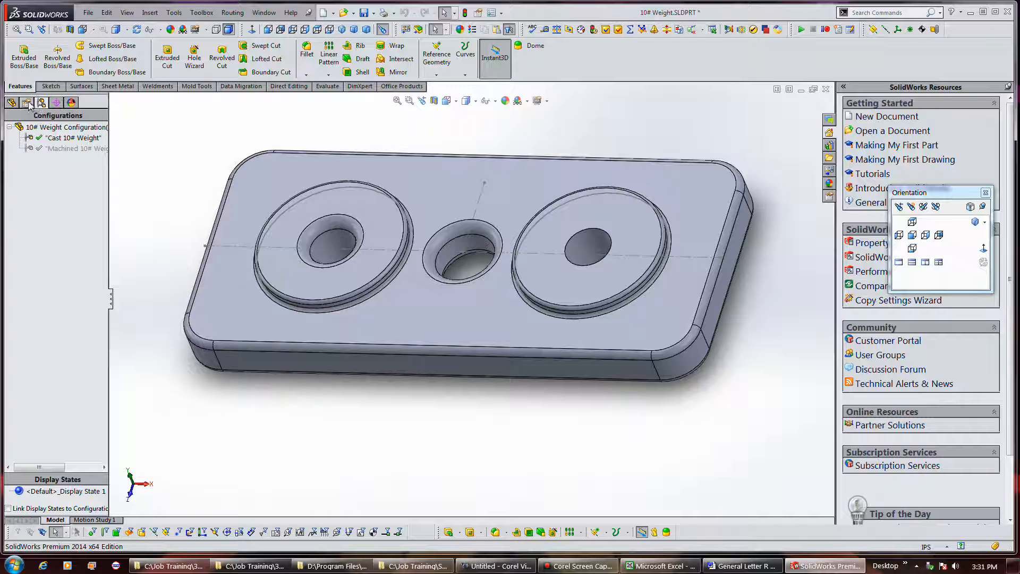
click(47, 149)
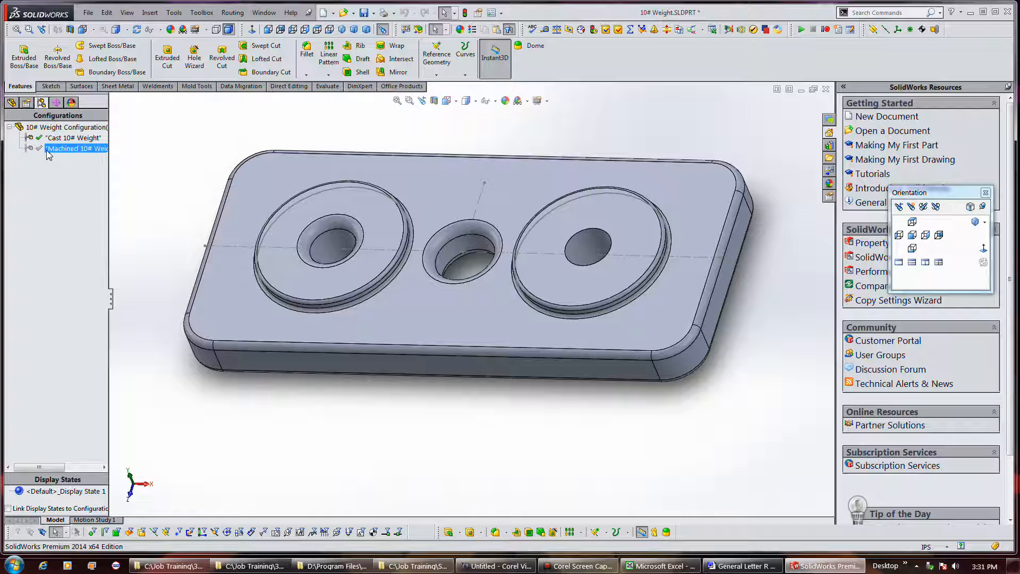
click(11, 102)
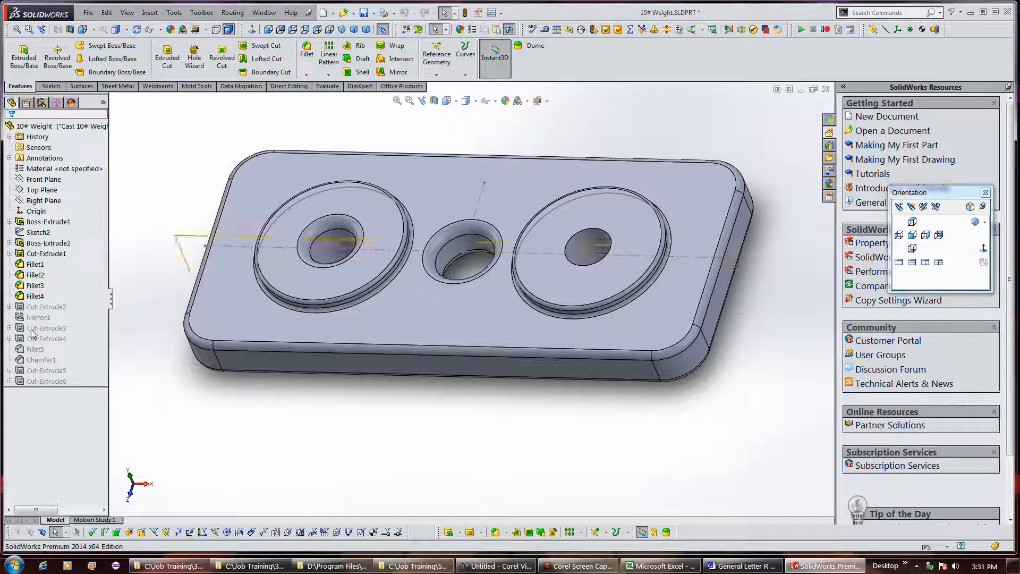
click(47, 381)
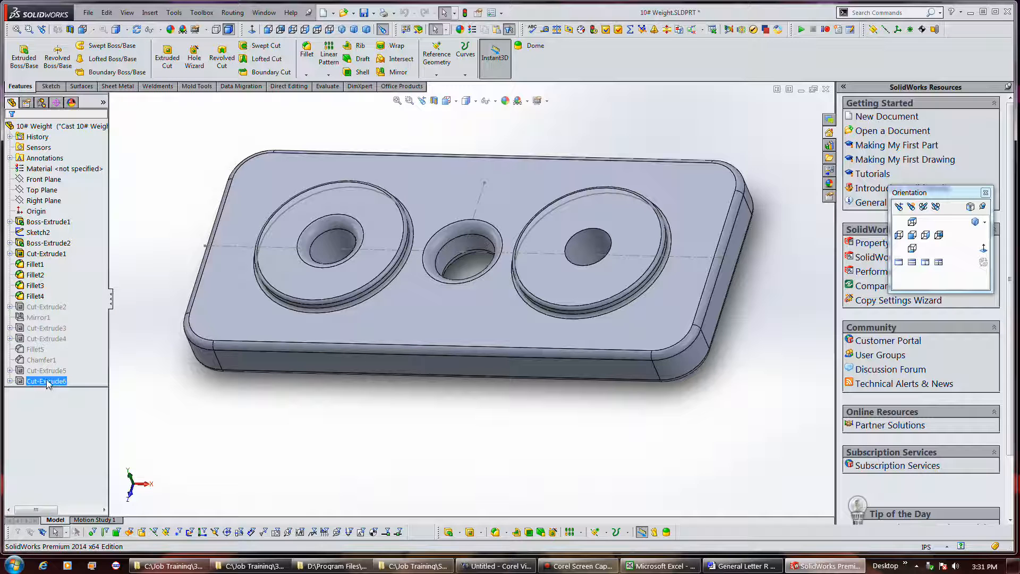
click(27, 103)
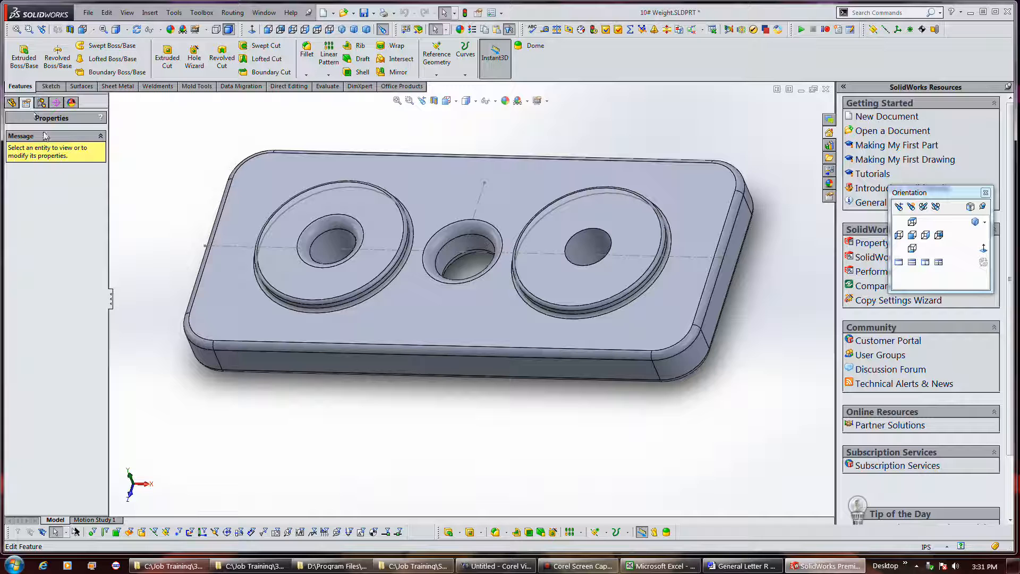
Activate the Machined 10# Weight configuration and review the feature properties of Cut-Extrude6
click(41, 102)
double_click(37, 149)
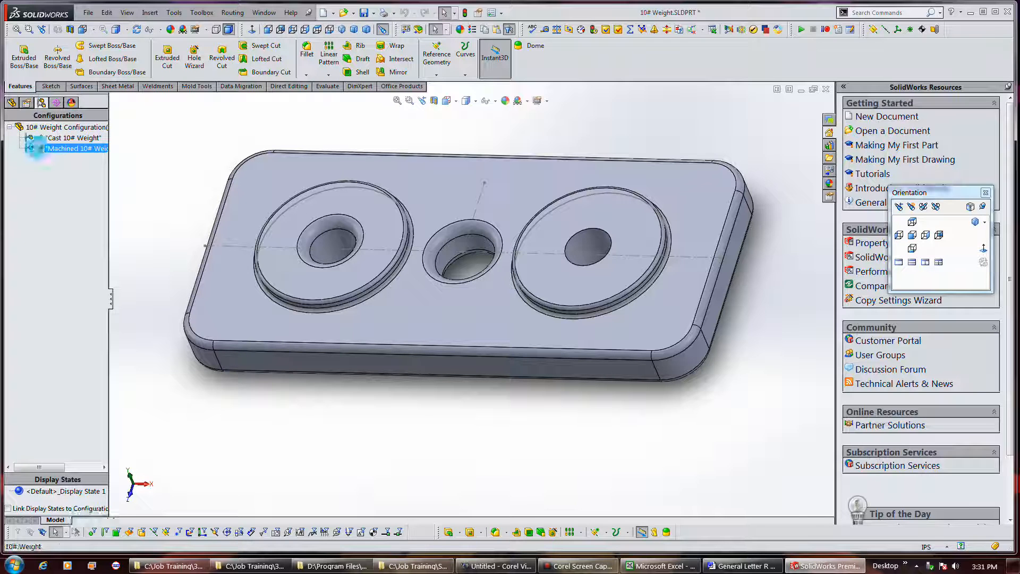
click(11, 103)
click(47, 381)
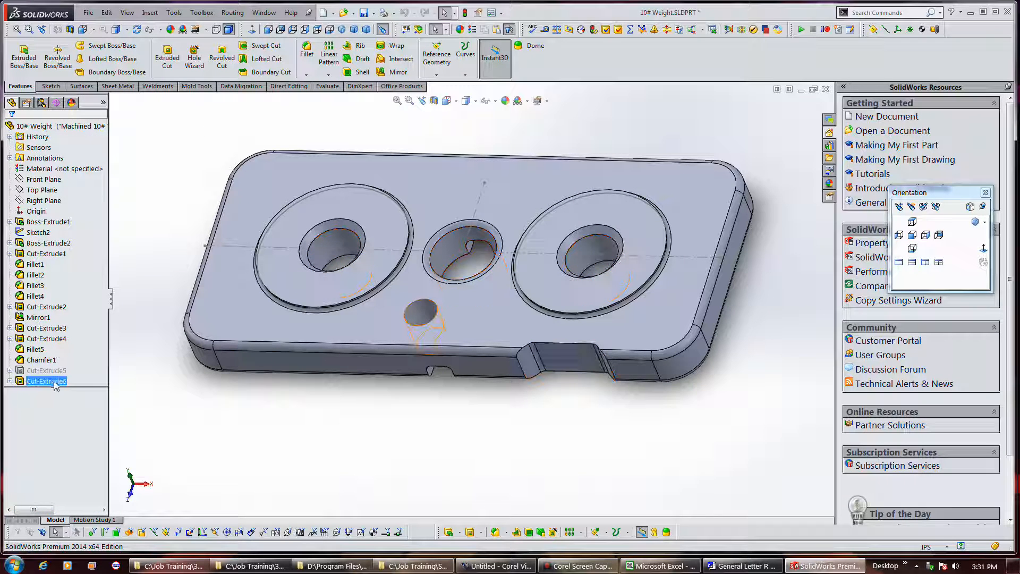
right_click(54, 383)
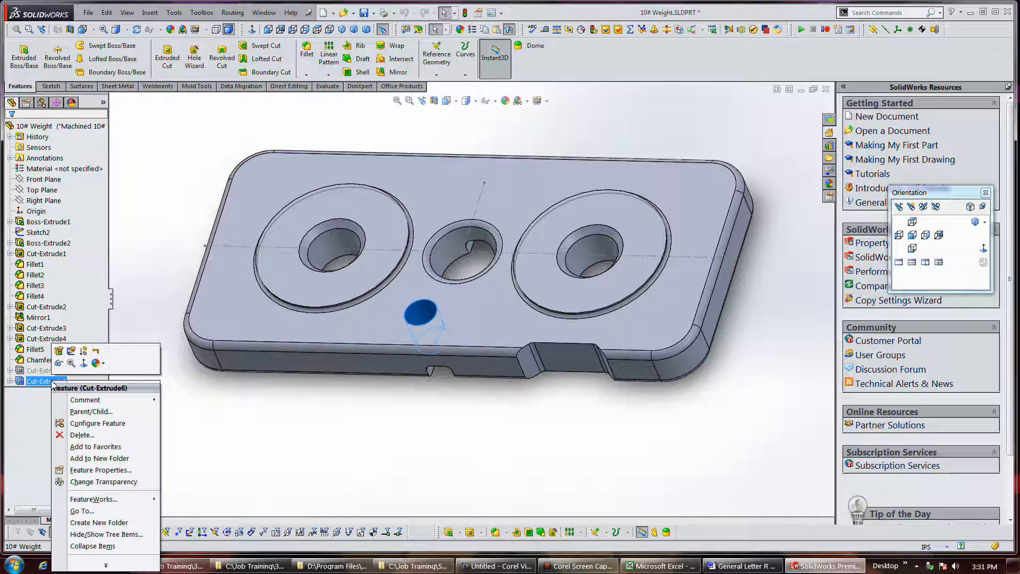
click(101, 470)
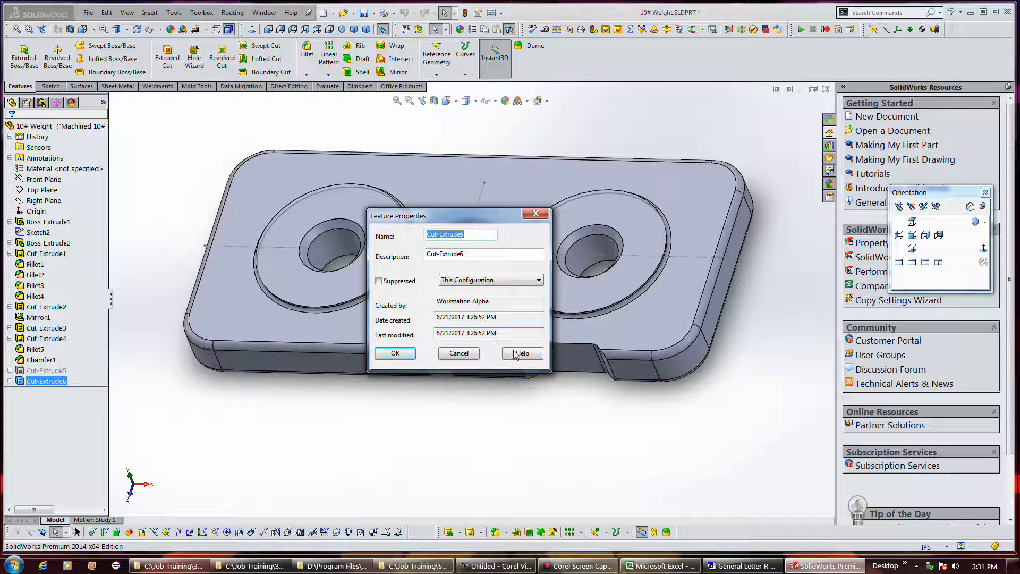
key(Return)
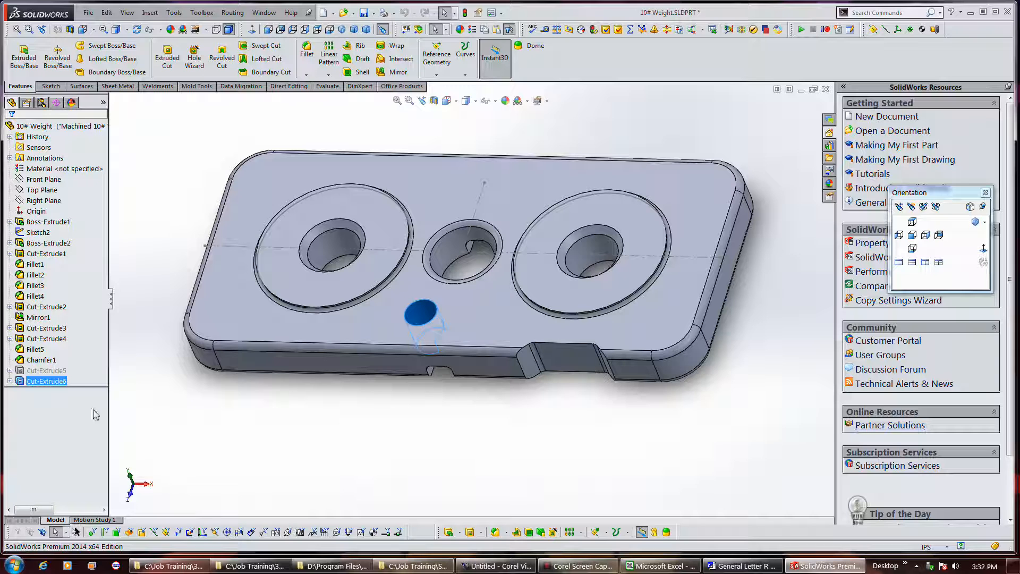
Configure Cut-Extrude6 so it is unsuppressed in configuration 100-001
right_click(59, 386)
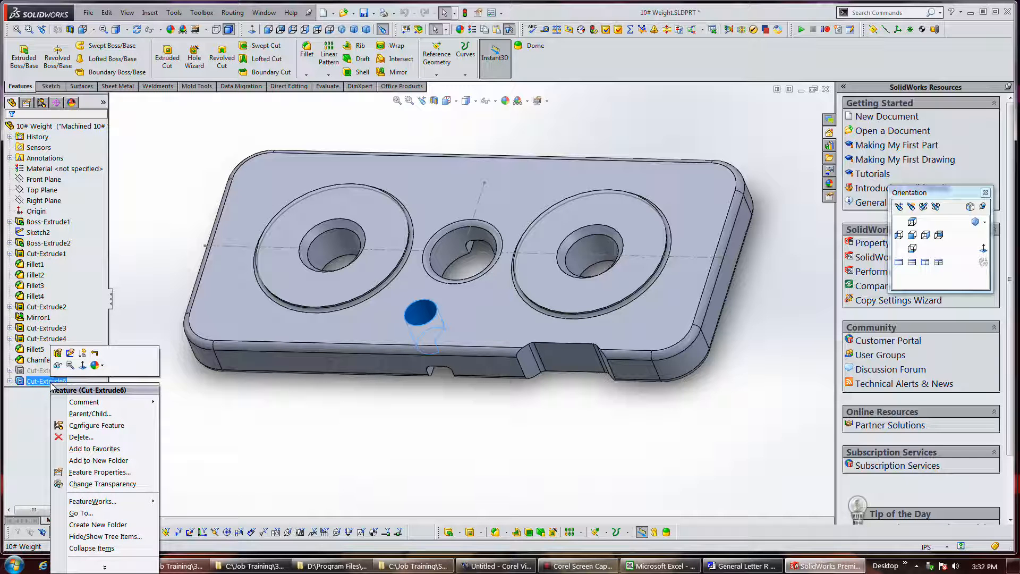
click(98, 426)
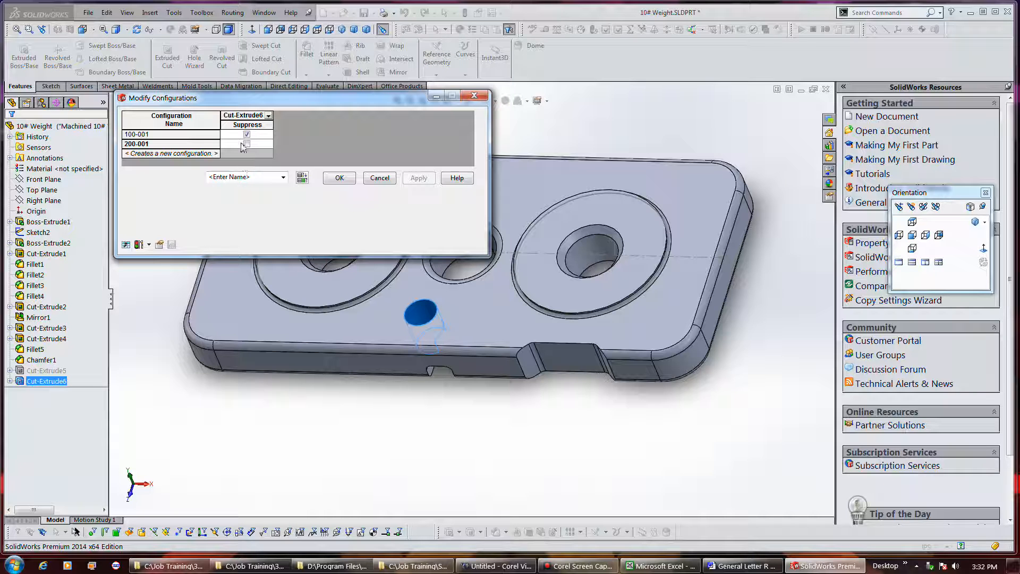
click(247, 134)
click(417, 178)
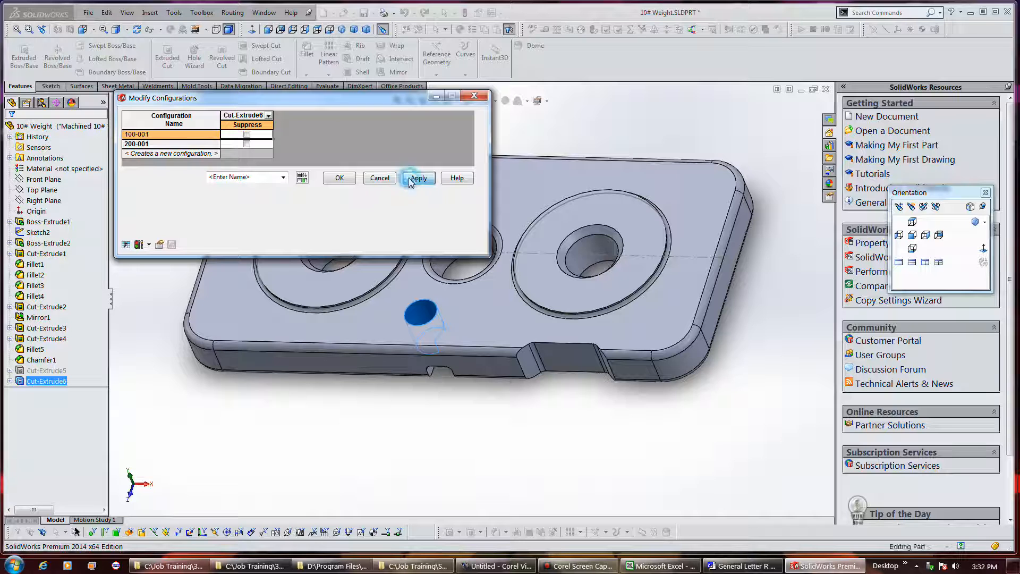
click(474, 95)
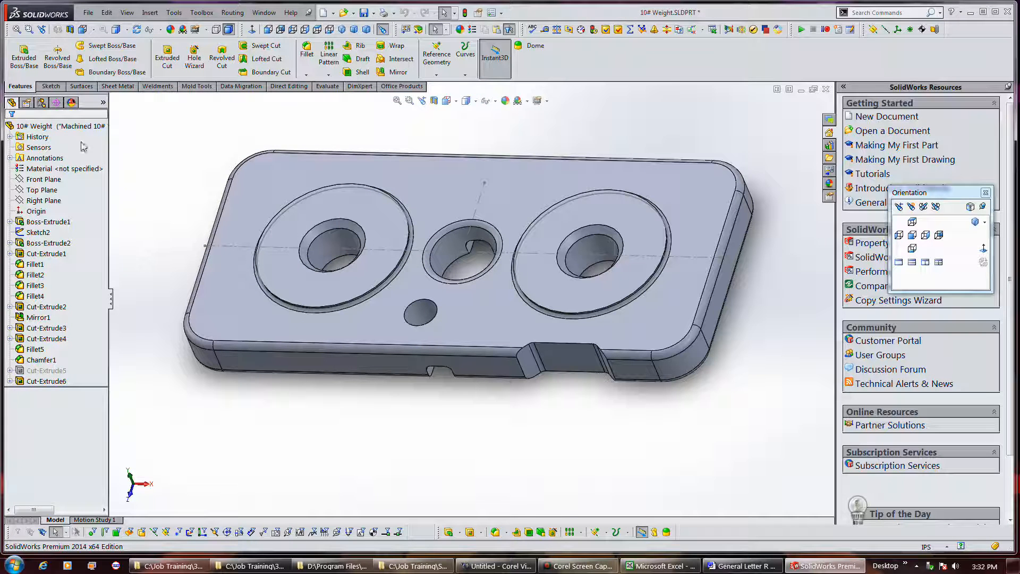
Activate the Cast 10# Weight configuration to check the Cut-Extrude6 hole in it
click(41, 102)
click(43, 138)
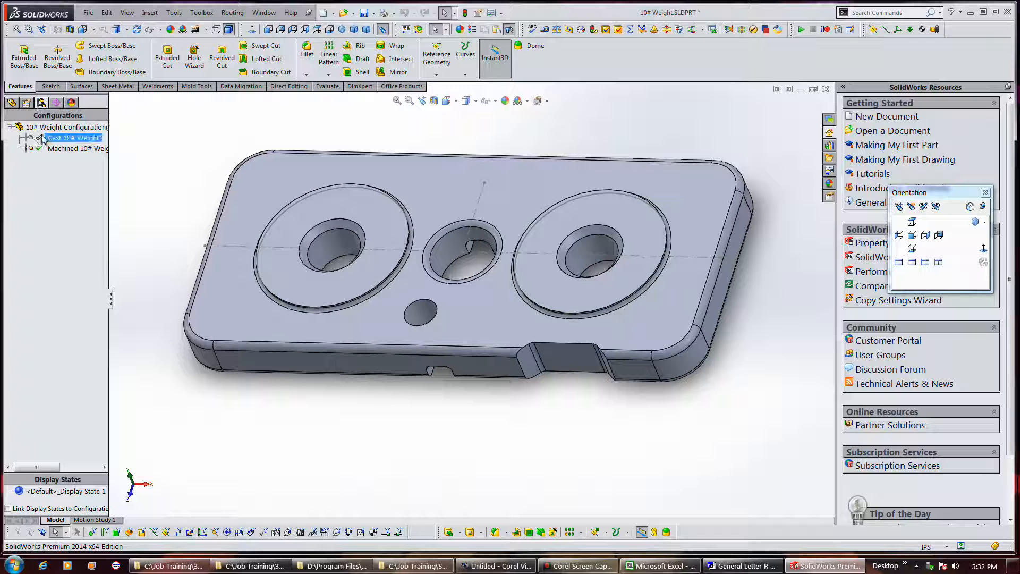
double_click(40, 139)
click(152, 175)
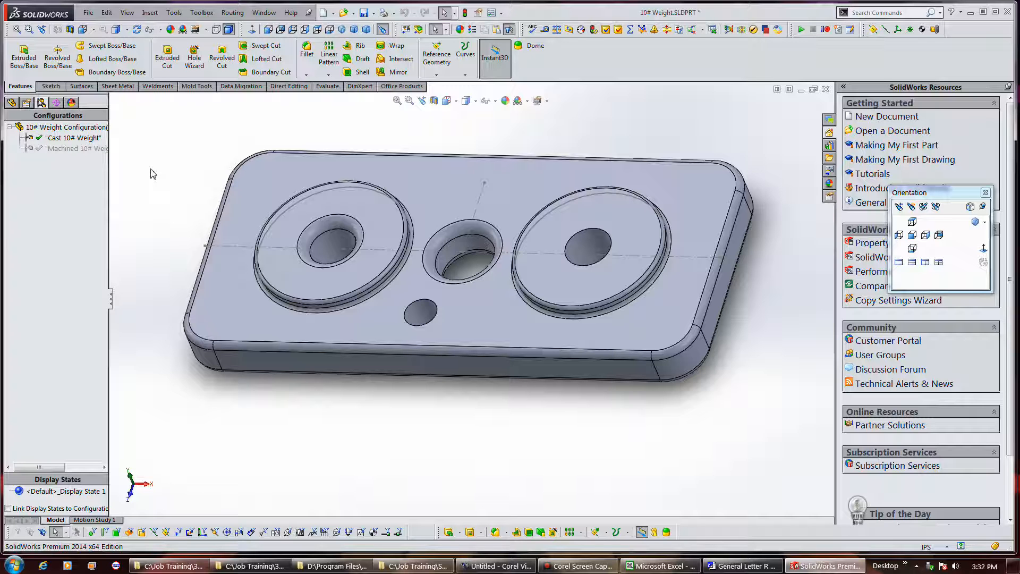
Examine the suppression settings of Cut-Extrude3 for configurations 100-001 and 200-001
click(12, 102)
click(42, 309)
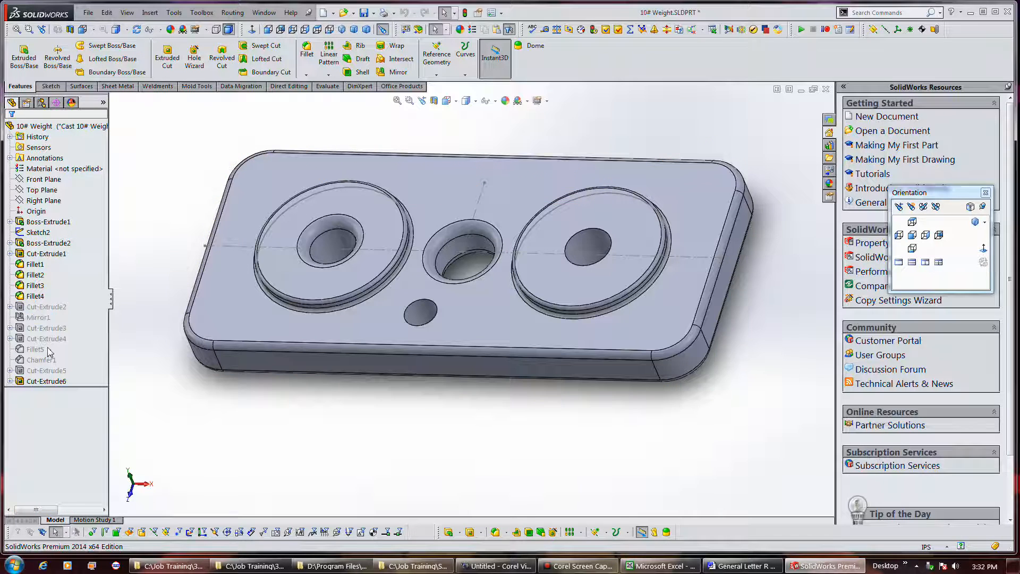
click(49, 329)
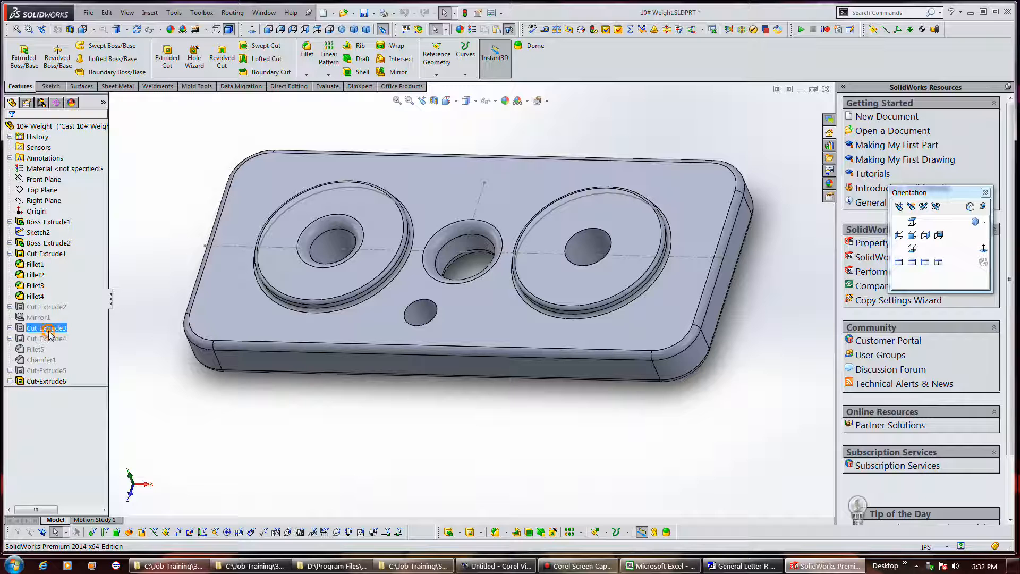
right_click(50, 334)
click(69, 368)
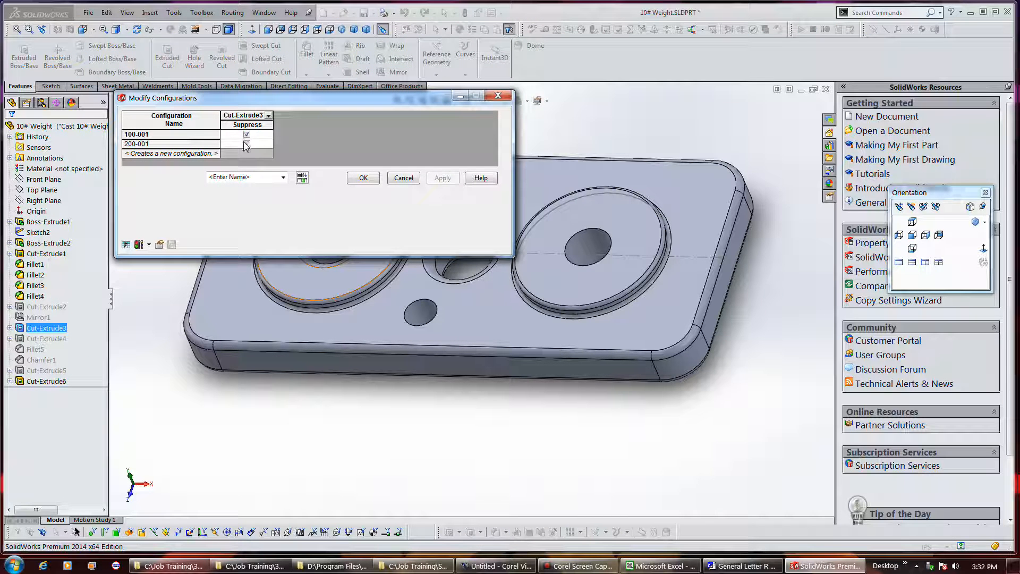
click(510, 98)
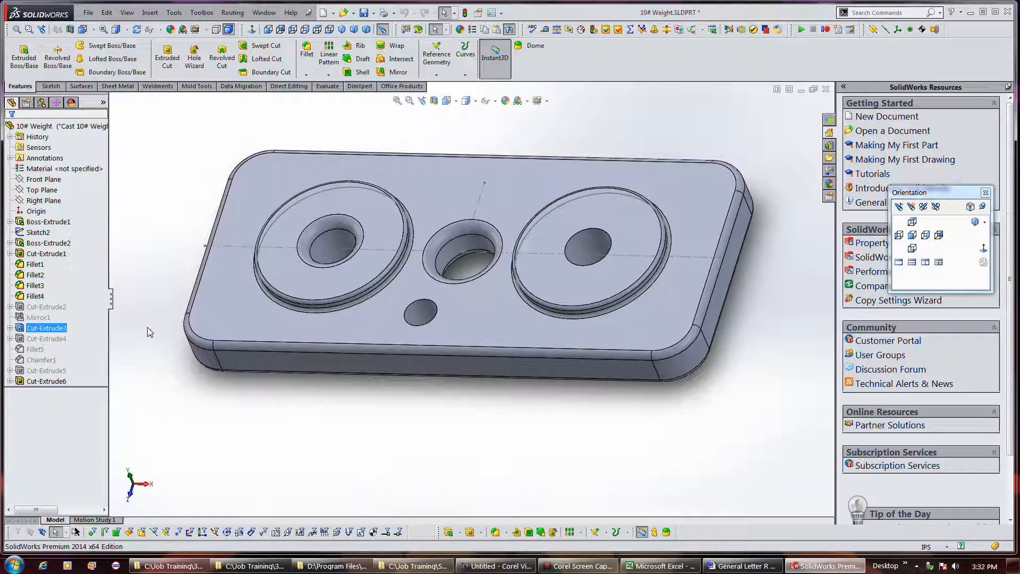
Configure Cut-Extrude6 so it is suppressed in both configurations 100-001 and 200-001
click(420, 312)
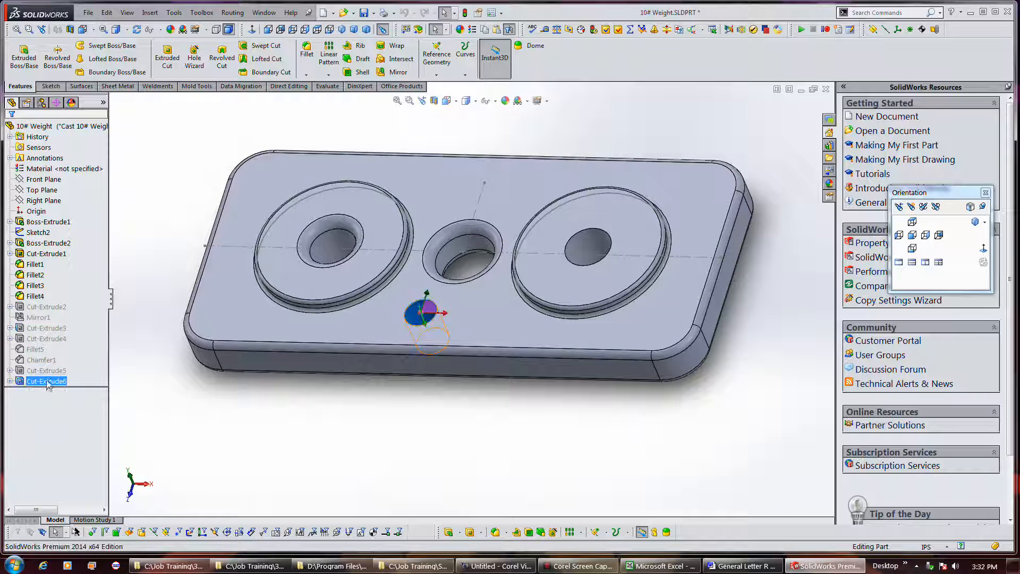
right_click(47, 382)
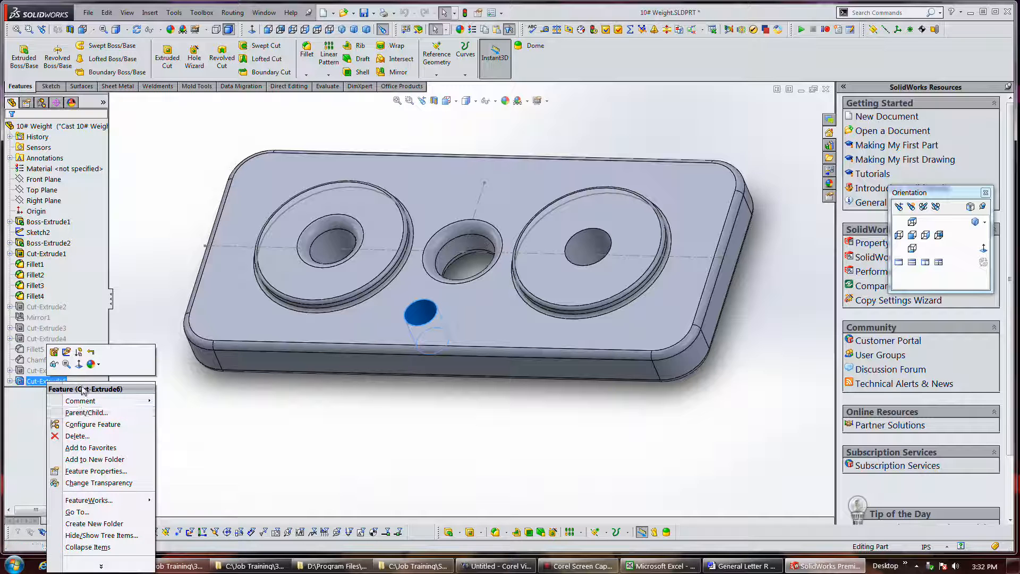
click(92, 424)
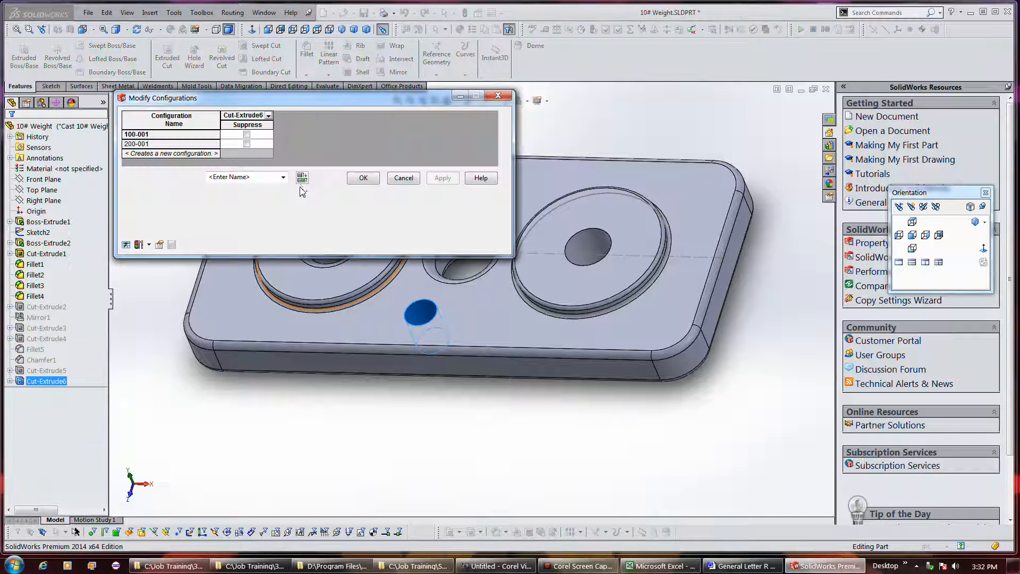
click(246, 134)
click(247, 143)
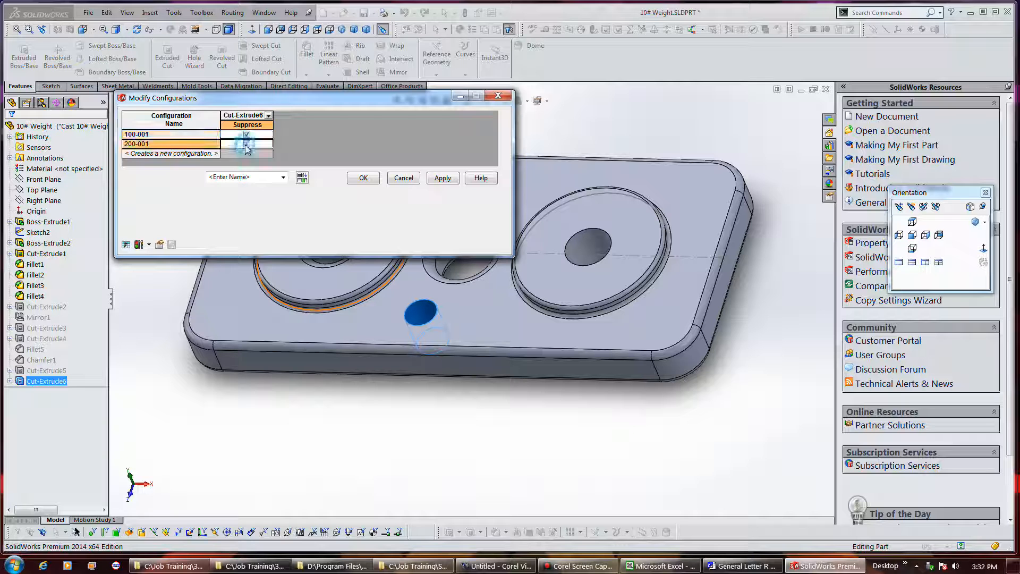
click(363, 178)
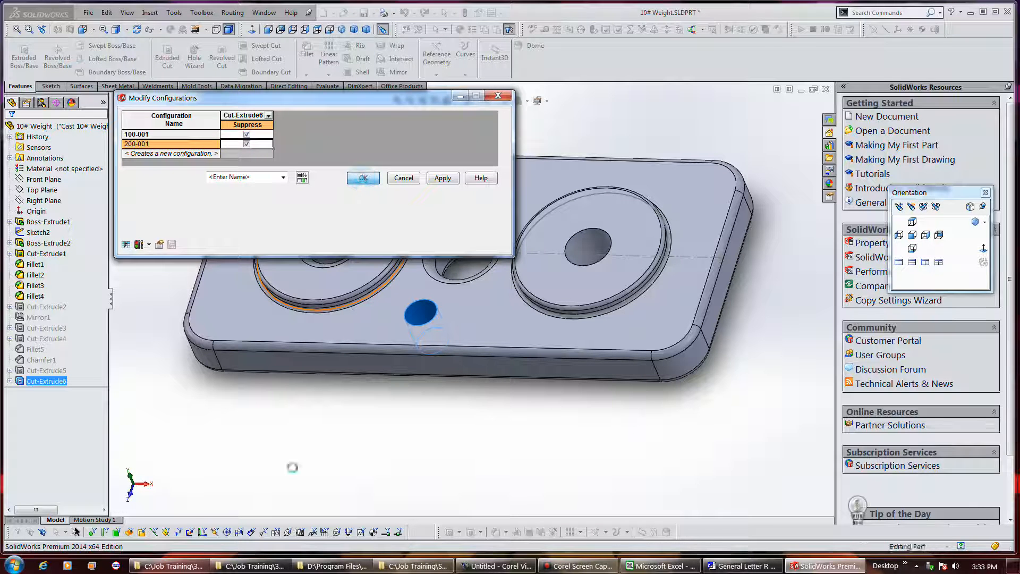